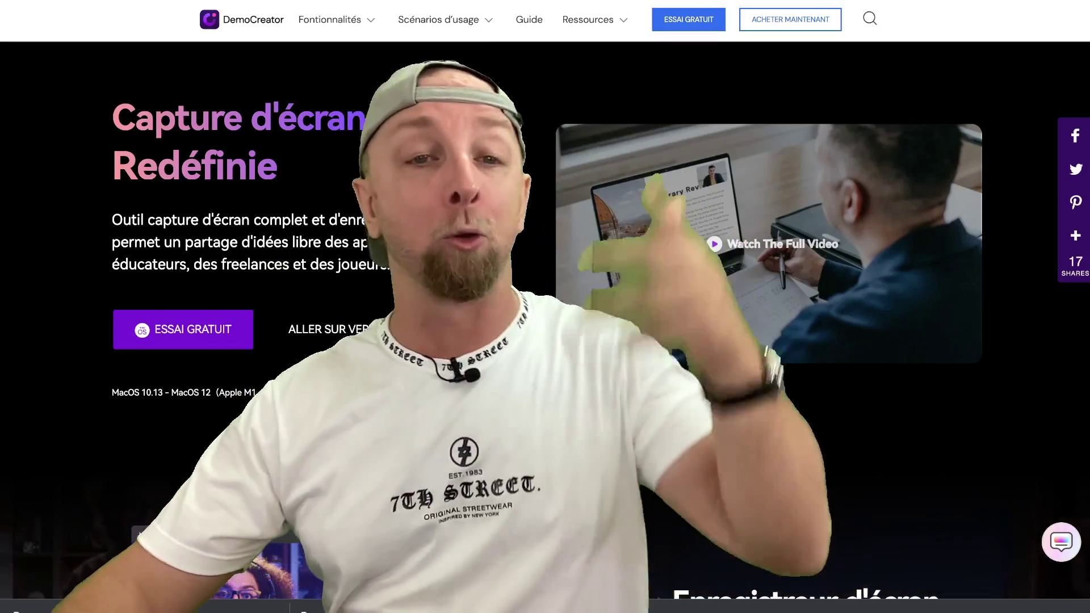
Look through the DemoCreator product page, including the screen recorder, video editor and video effects sections.
{"action": "scroll", "coordinate": [660, 312], "scroll_direction": "down", "scroll_amount": 3}
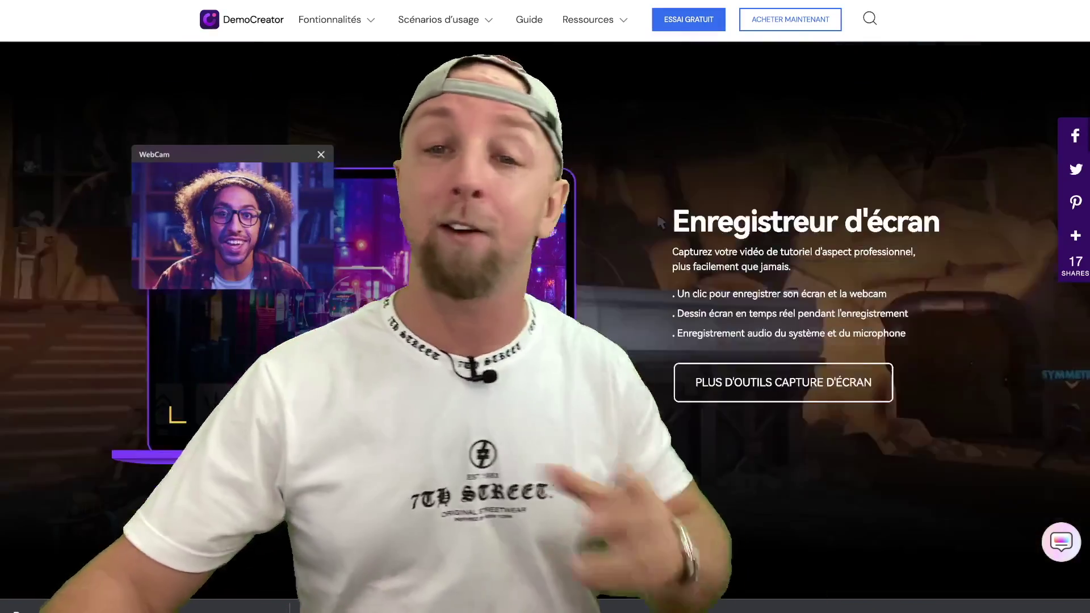
{"action": "scroll", "coordinate": [660, 311], "scroll_direction": "down", "scroll_amount": 7}
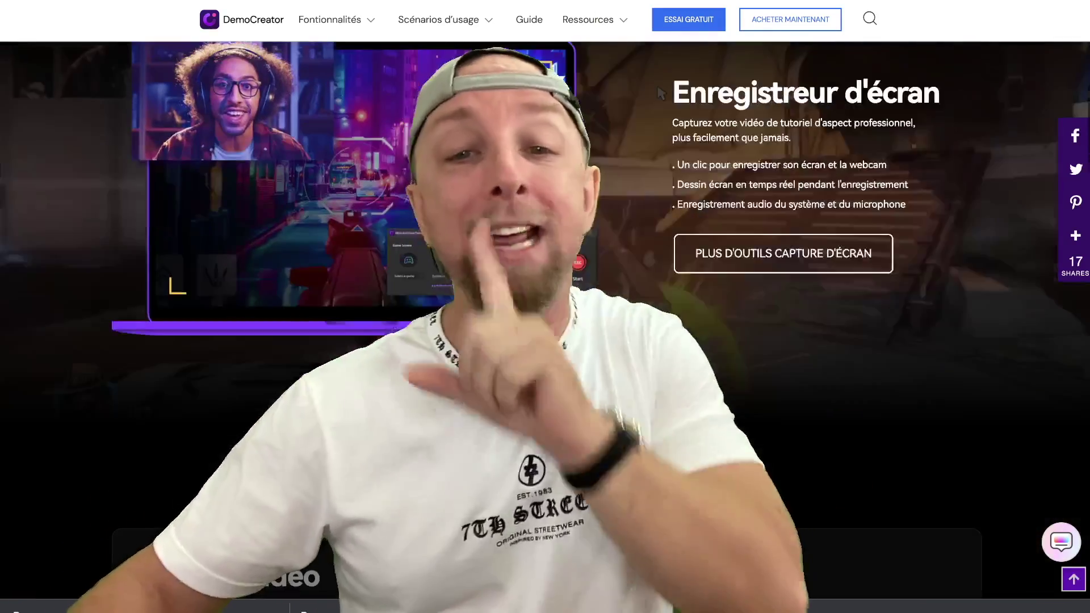
{"action": "scroll", "coordinate": [660, 311], "scroll_direction": "down", "scroll_amount": 1}
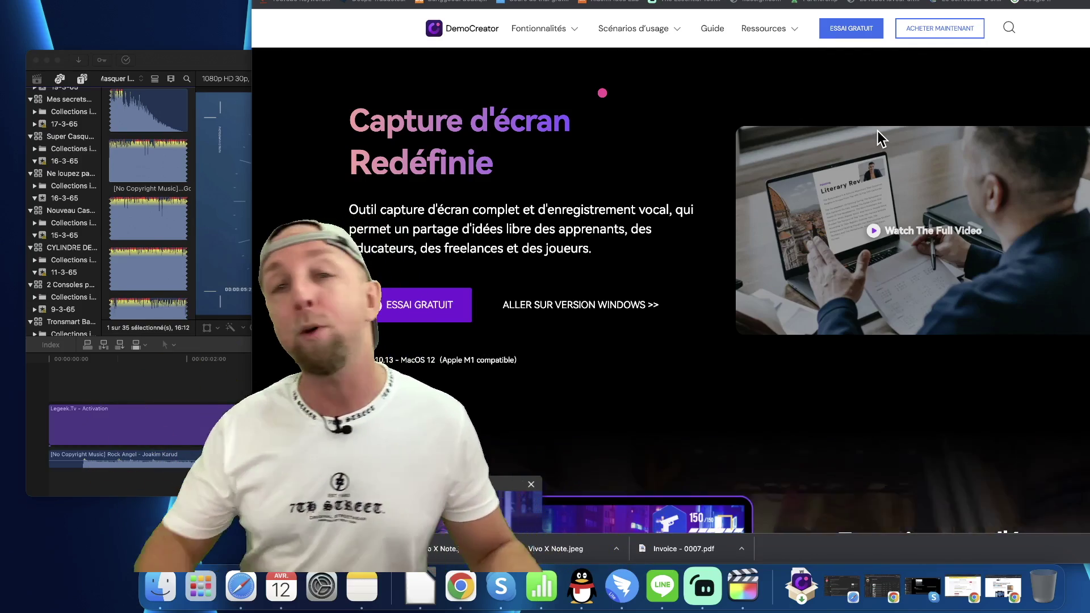
{"action": "scroll", "coordinate": [1045, 189], "scroll_direction": "down", "scroll_amount": 2}
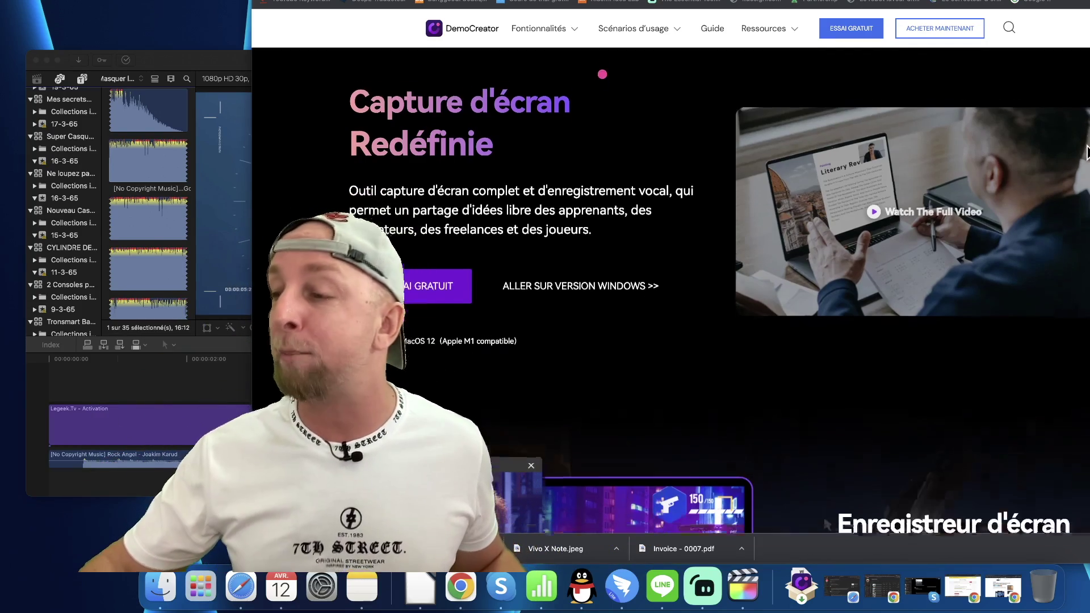
{"action": "scroll", "coordinate": [948, 183], "scroll_direction": "down", "scroll_amount": 6}
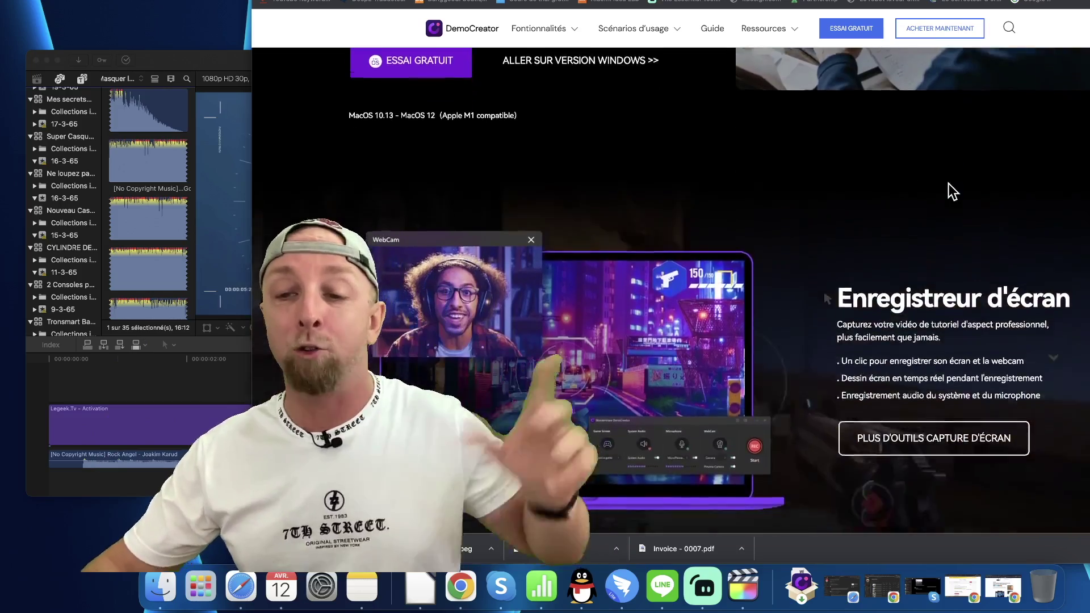
{"action": "scroll", "coordinate": [948, 183], "scroll_direction": "down", "scroll_amount": 6}
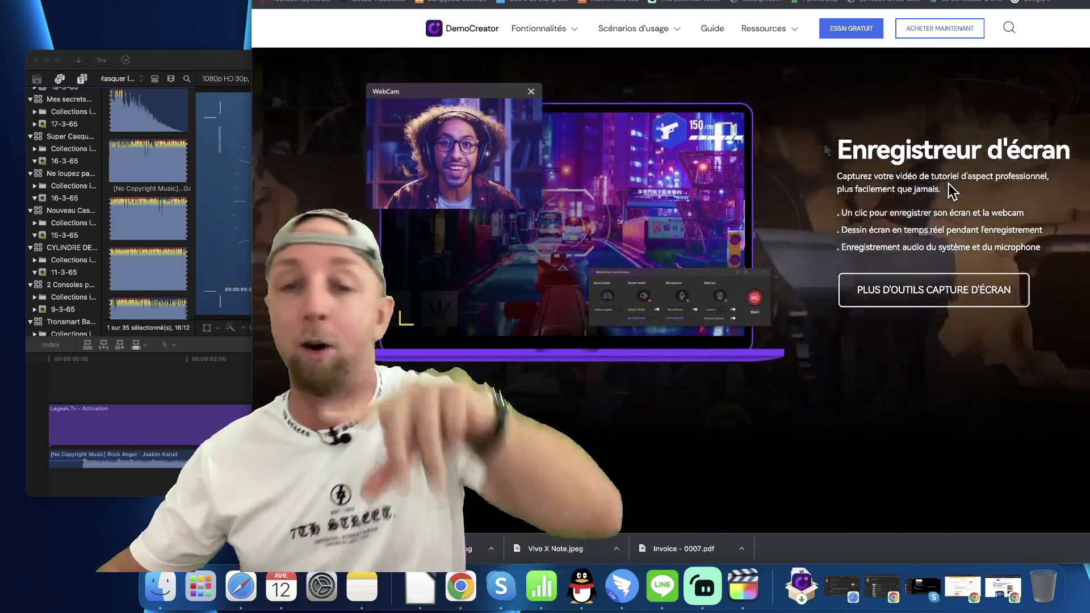
{"action": "scroll", "coordinate": [948, 183], "scroll_direction": "down", "scroll_amount": 3}
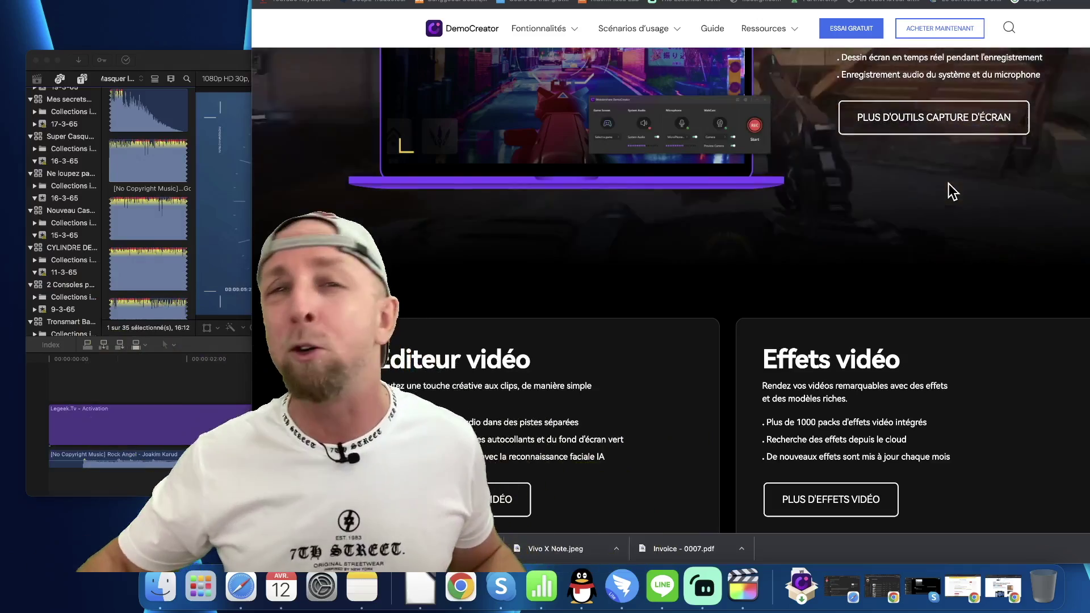
{"action": "scroll", "coordinate": [940, 172], "scroll_direction": "down", "scroll_amount": 5}
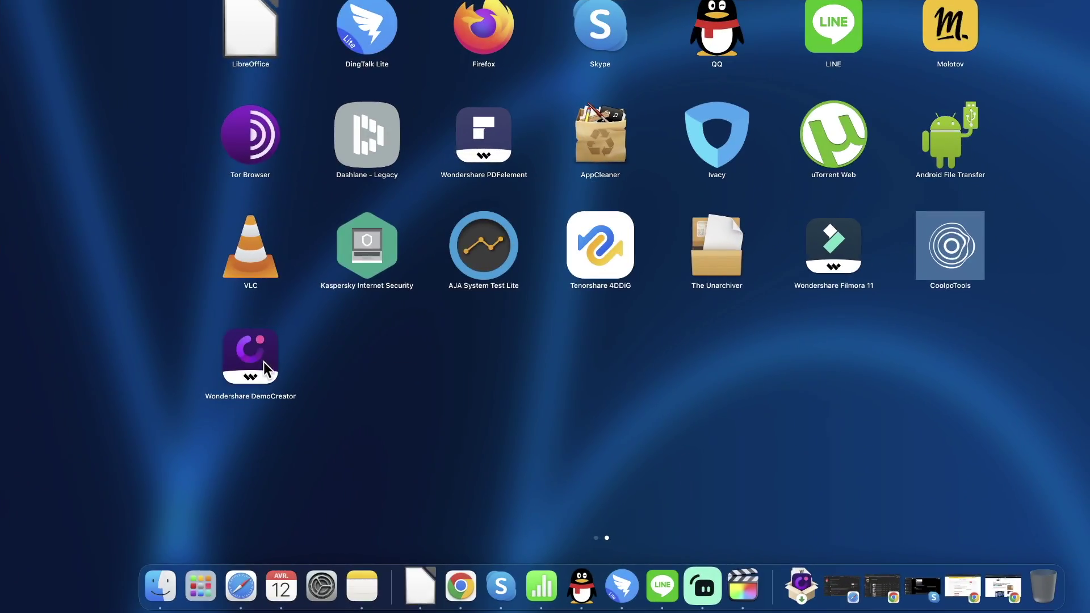
Launch Wondershare DemoCreator and start a recording project, moving the recorder controls clear of the Final Cut Pro window.
{"action": "left_click", "coordinate": [340, 369]}
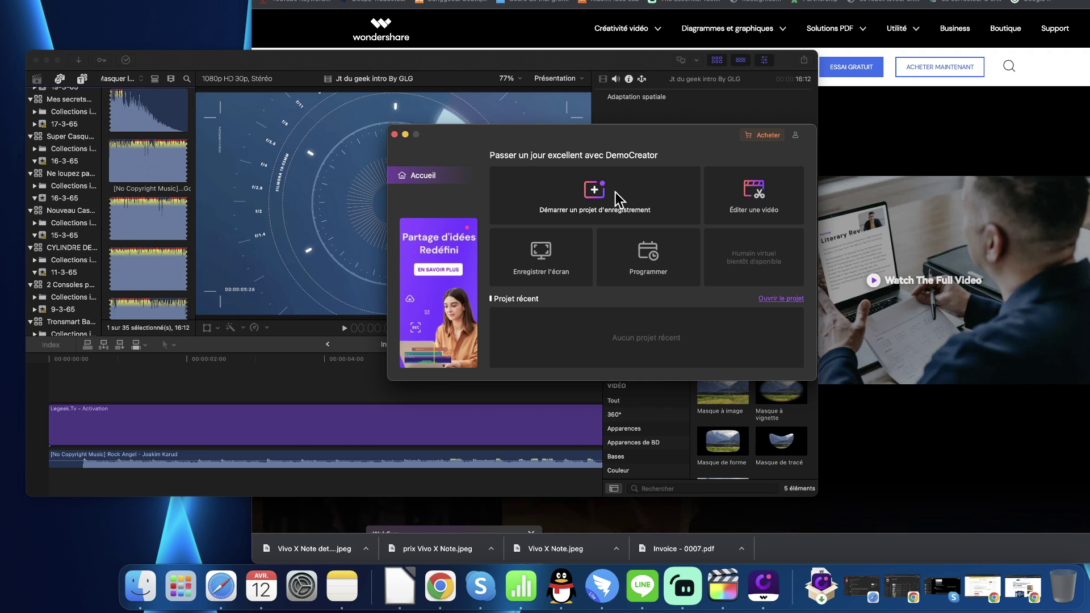
{"action": "left_click", "coordinate": [587, 194]}
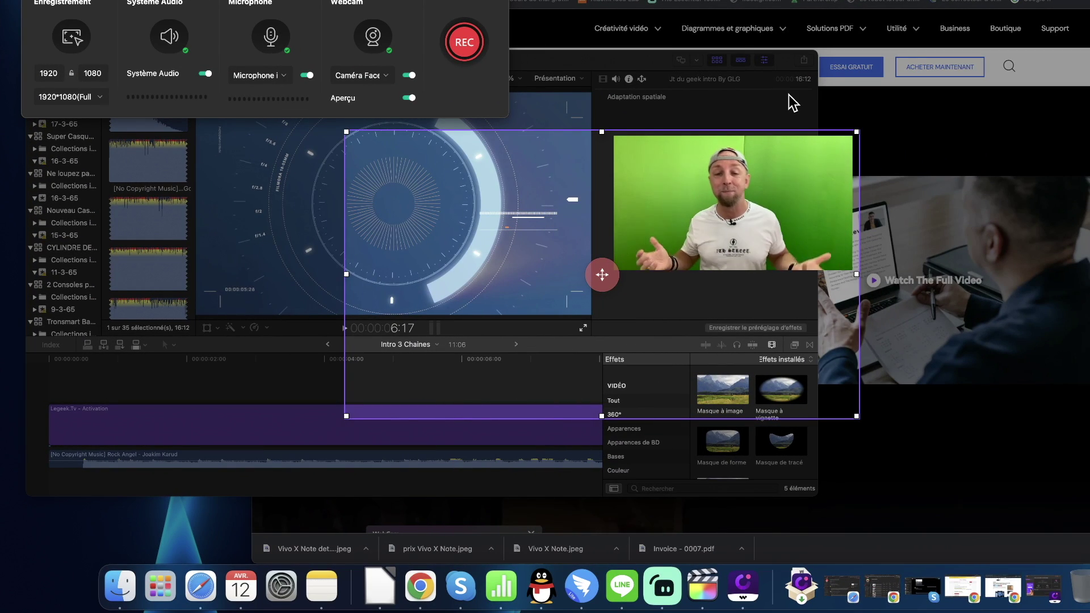
{"action": "left_click_drag", "start_coordinate": [192, 27], "coordinate": [817, 23]}
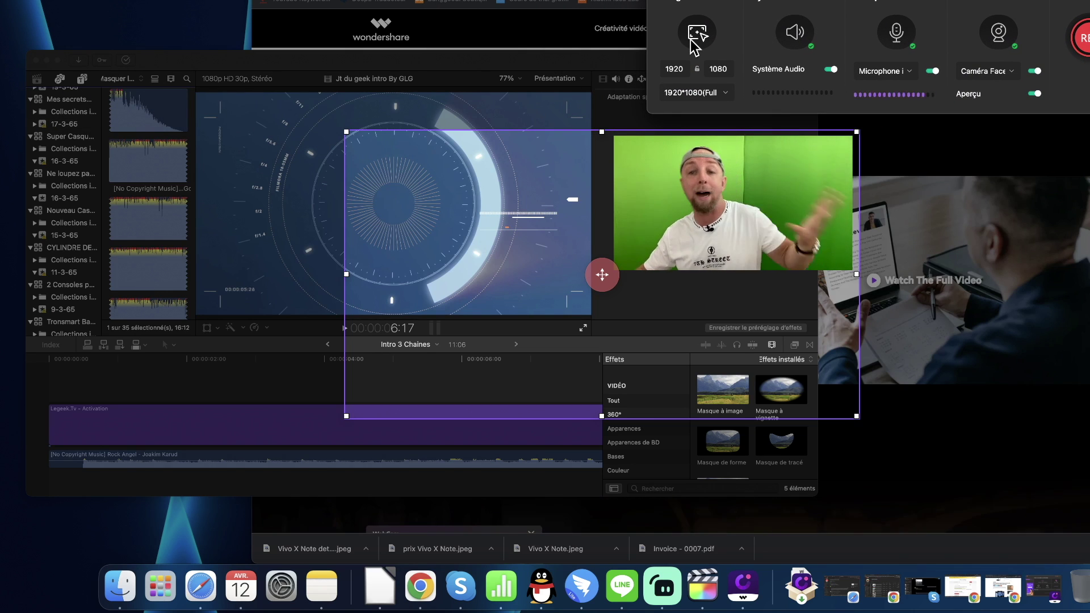
{"action": "mouse_move", "coordinate": [625, 165]}
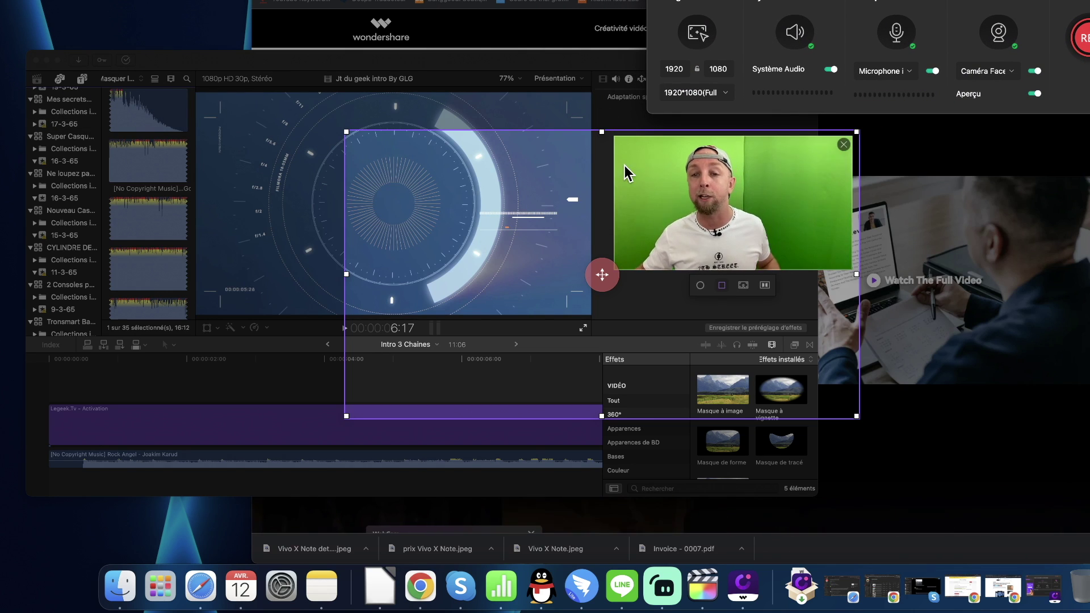
Try Écran 1 and then Écran 2 as the recording area.
{"action": "left_click", "coordinate": [707, 98]}
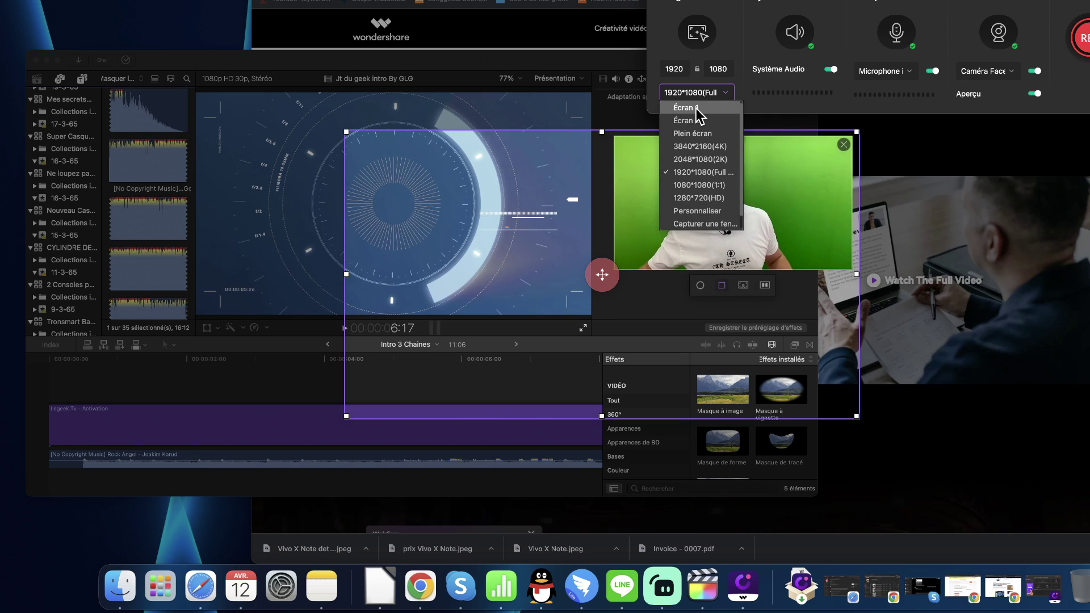
{"action": "left_click", "coordinate": [696, 108]}
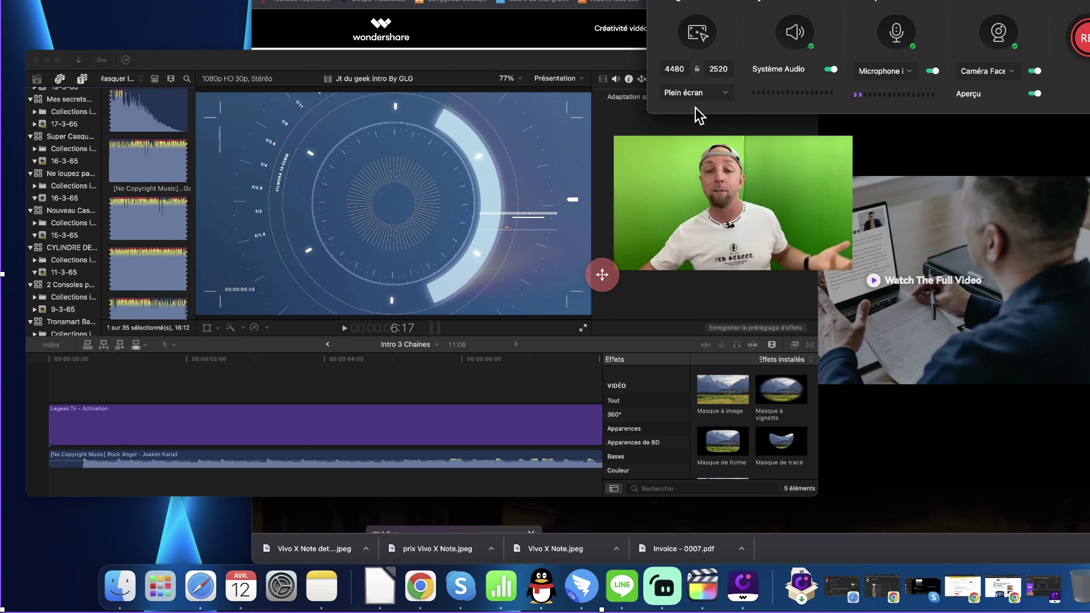
{"action": "left_click", "coordinate": [705, 91]}
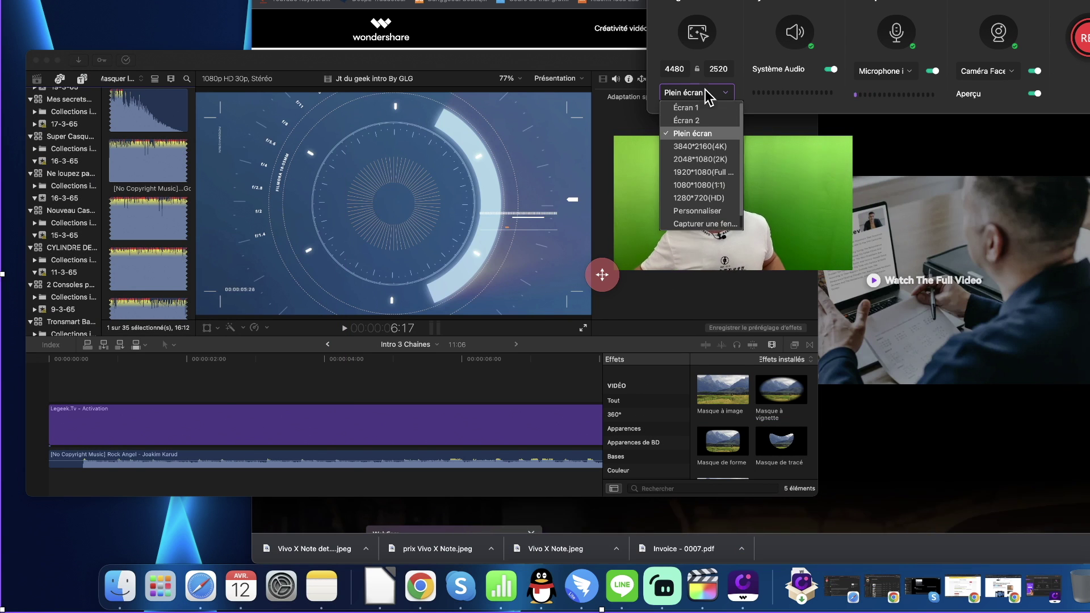
{"action": "left_click", "coordinate": [704, 121]}
{"action": "left_click", "coordinate": [698, 92]}
{"action": "left_click", "coordinate": [703, 121]}
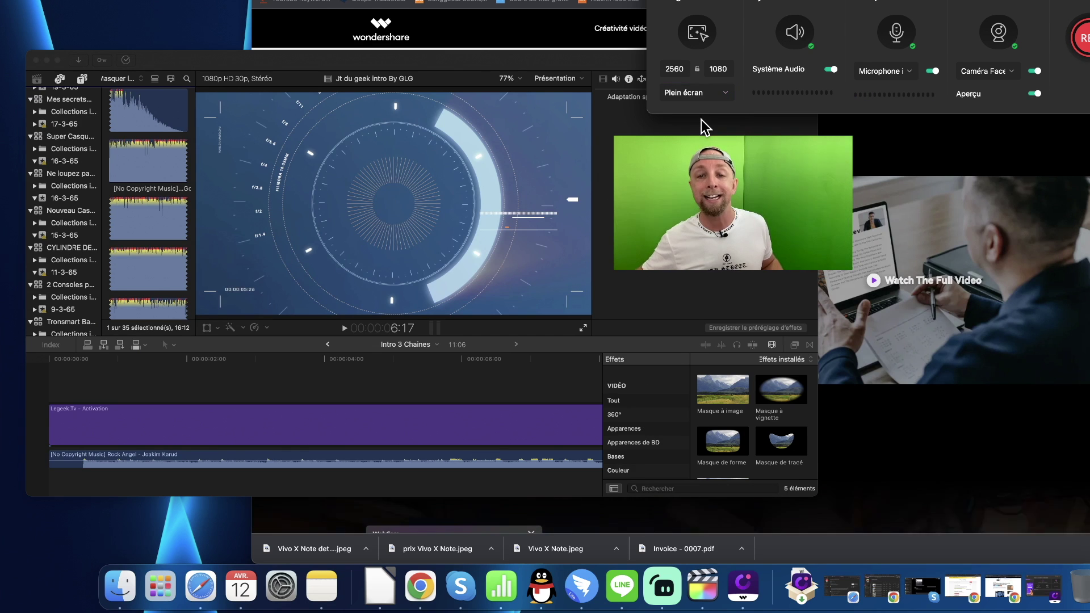
Try the 2048*1080(2K) capture size, then switch the recording area back to Écran 1.
{"action": "left_click", "coordinate": [710, 94]}
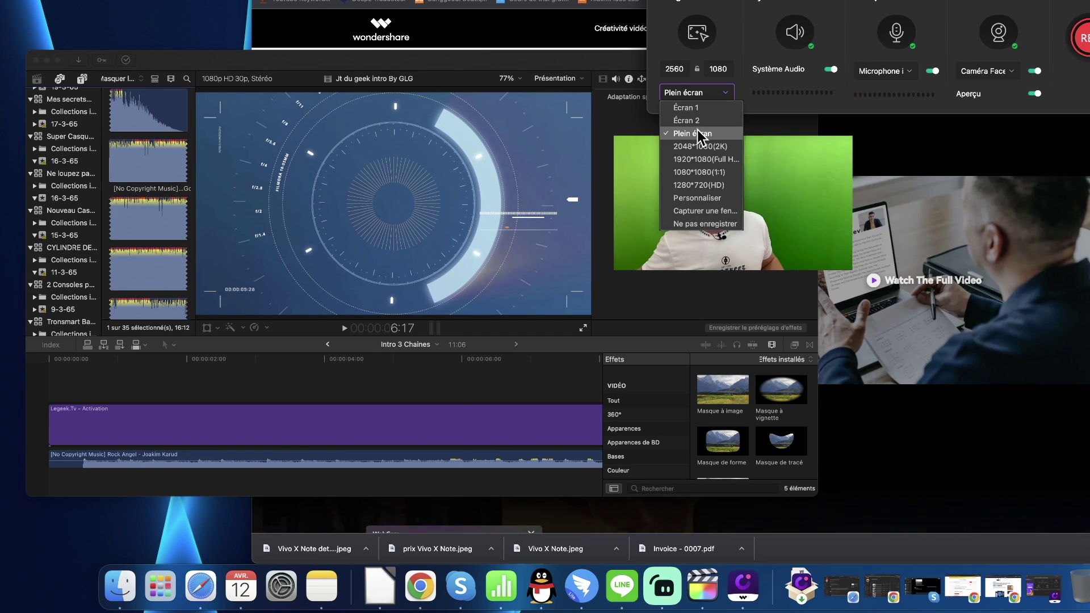
{"action": "left_click", "coordinate": [699, 133]}
{"action": "left_click", "coordinate": [710, 94]}
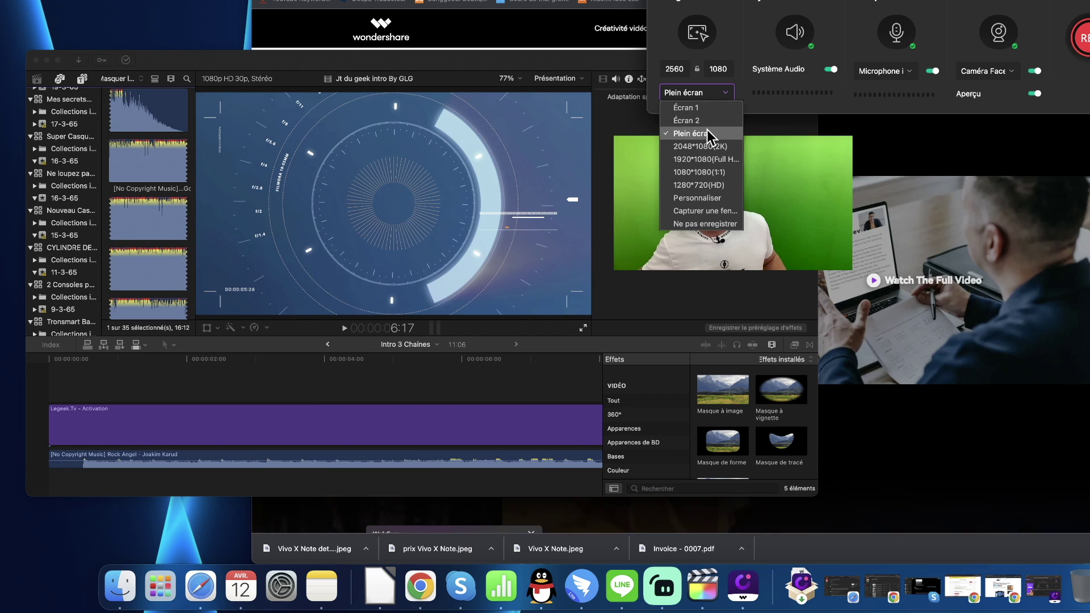
{"action": "left_click", "coordinate": [700, 146]}
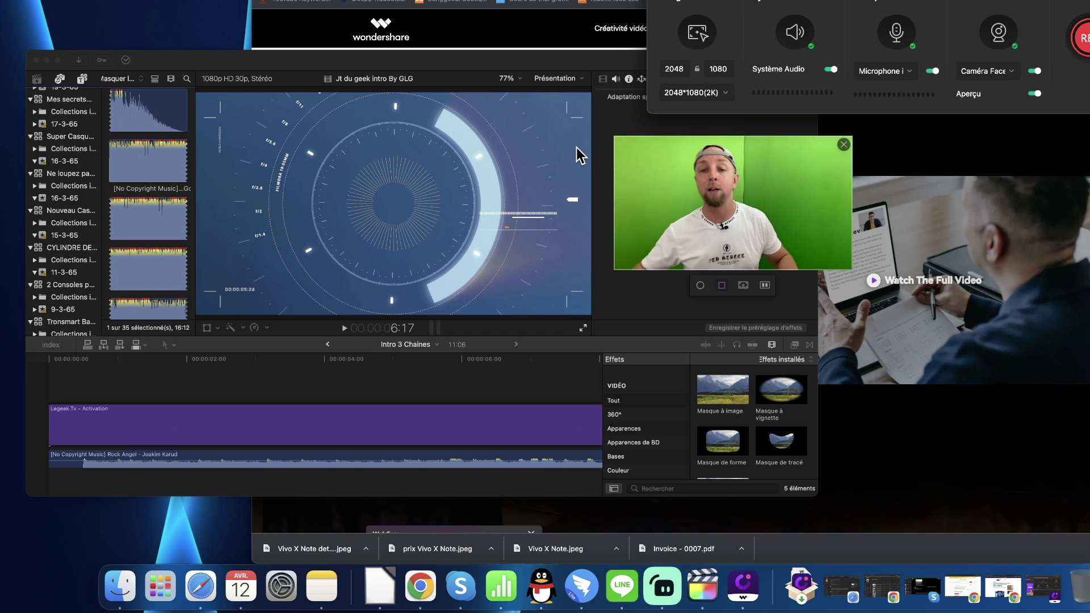
{"action": "left_click", "coordinate": [726, 94]}
{"action": "left_click", "coordinate": [700, 107]}
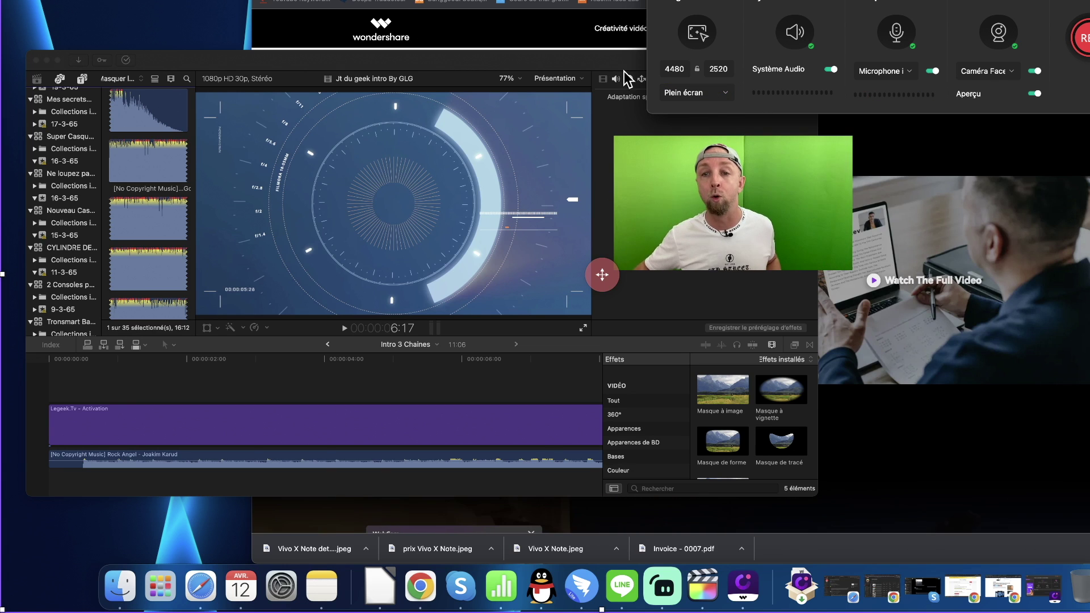
Try the square 1080*1080(1:1) capture size, then set the recording area to 1920*1080 Full HD.
{"action": "left_click", "coordinate": [721, 93]}
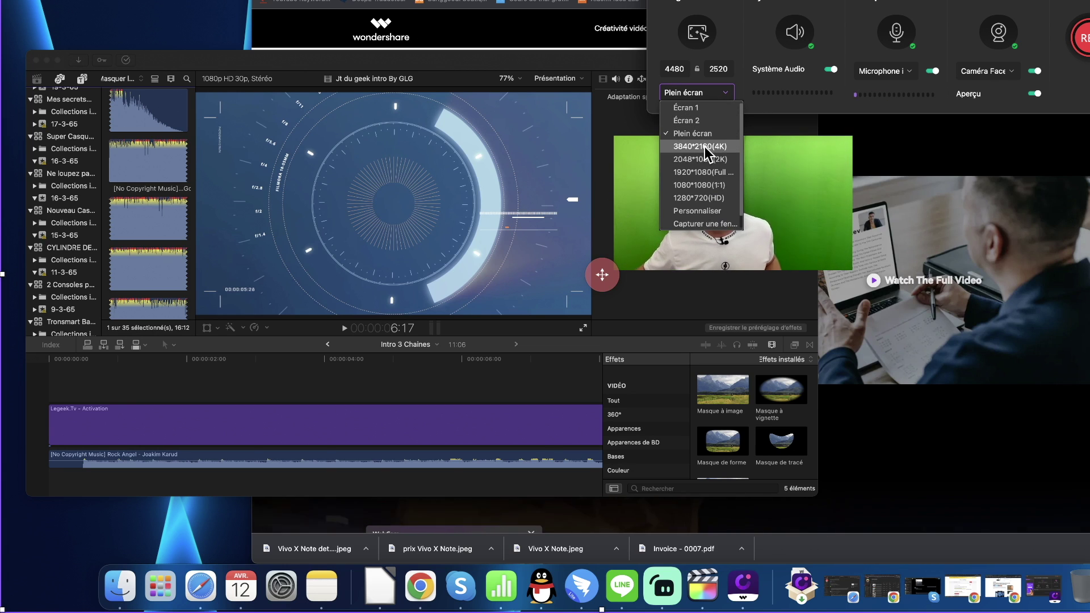
{"action": "left_click", "coordinate": [706, 185]}
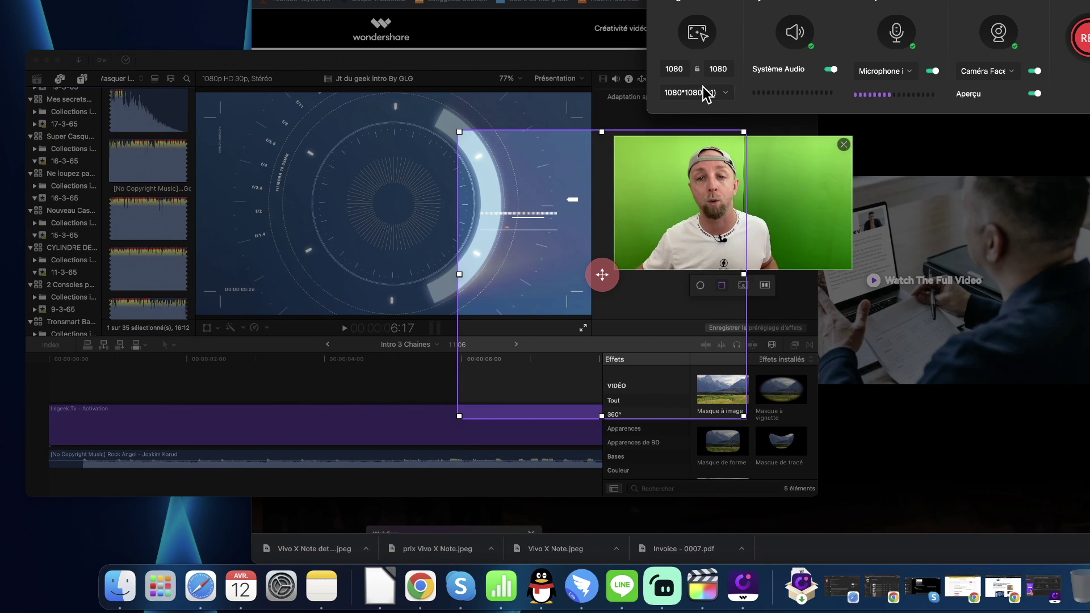
{"action": "left_click", "coordinate": [706, 94]}
{"action": "left_click", "coordinate": [689, 172]}
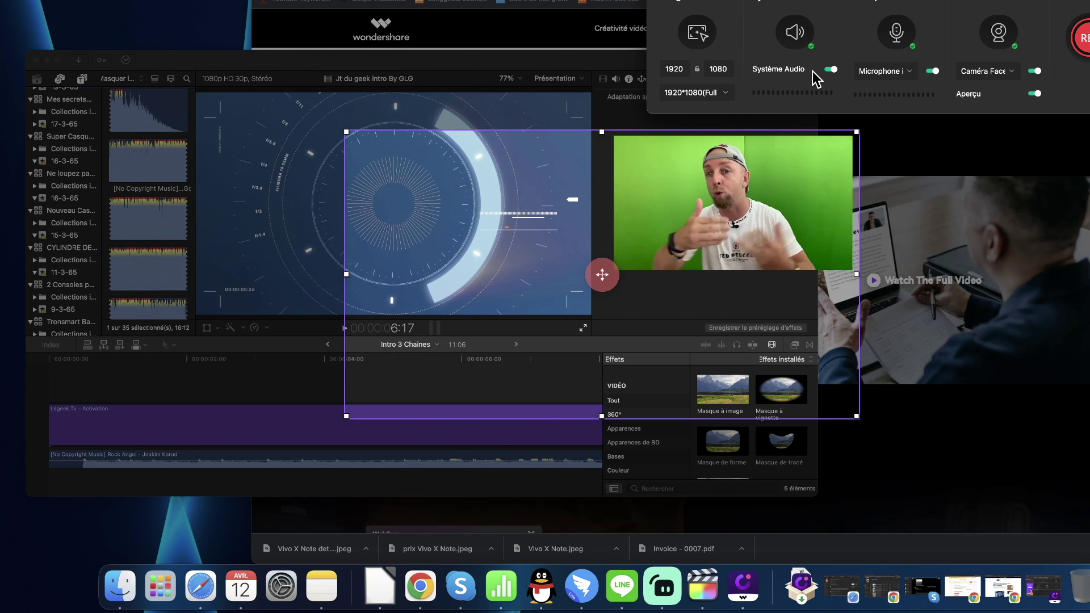
Open the microphone source choices, then set the webcam source to Aucun and back to the FaceTime camera.
{"action": "left_click", "coordinate": [909, 70]}
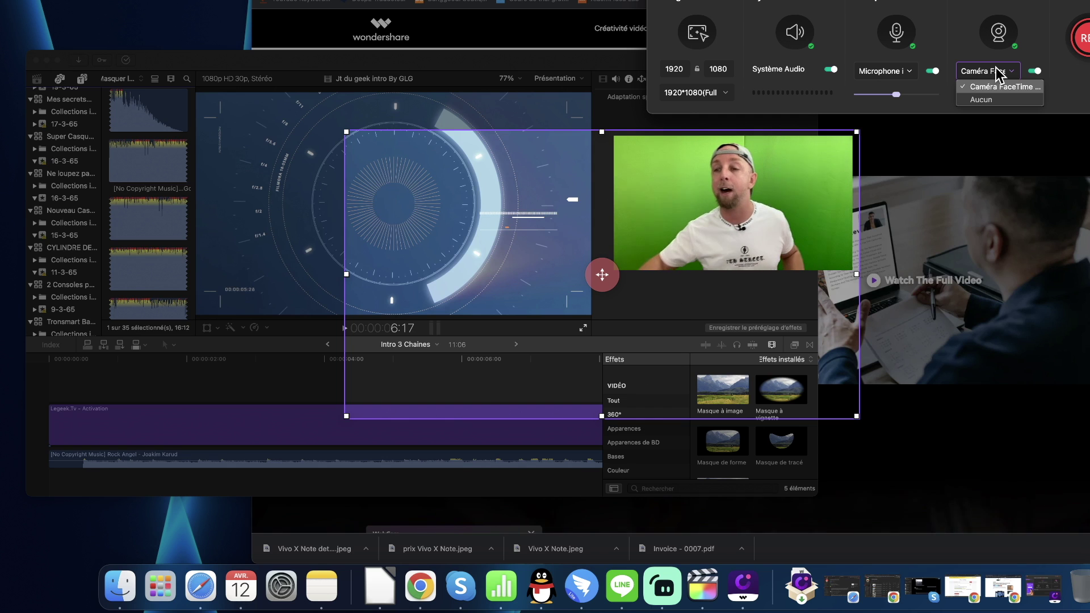
{"action": "left_click", "coordinate": [980, 100]}
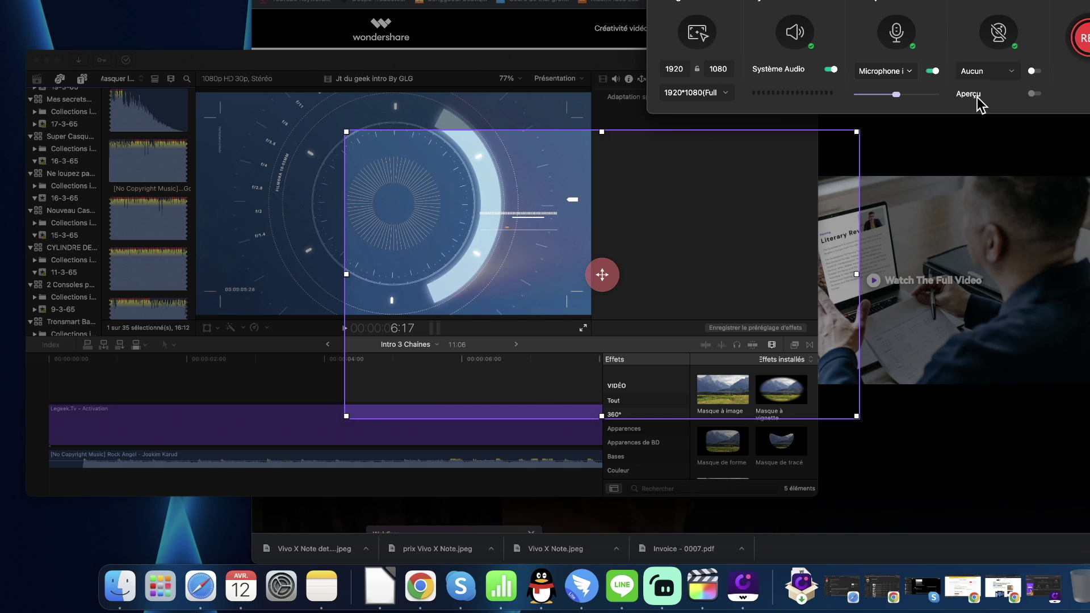
{"action": "left_click", "coordinate": [988, 70]}
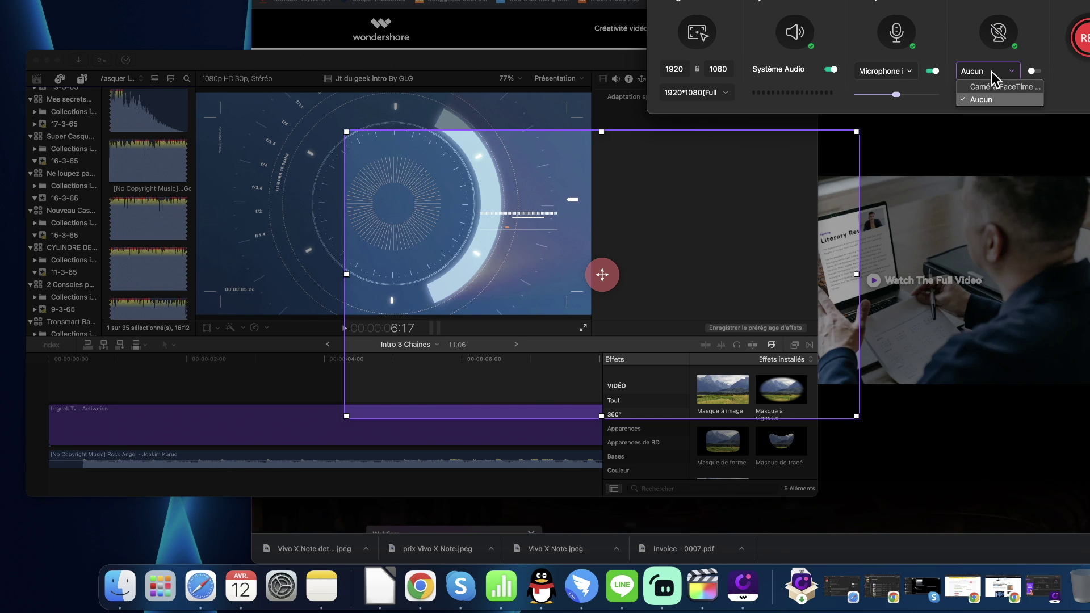
{"action": "left_click", "coordinate": [990, 85]}
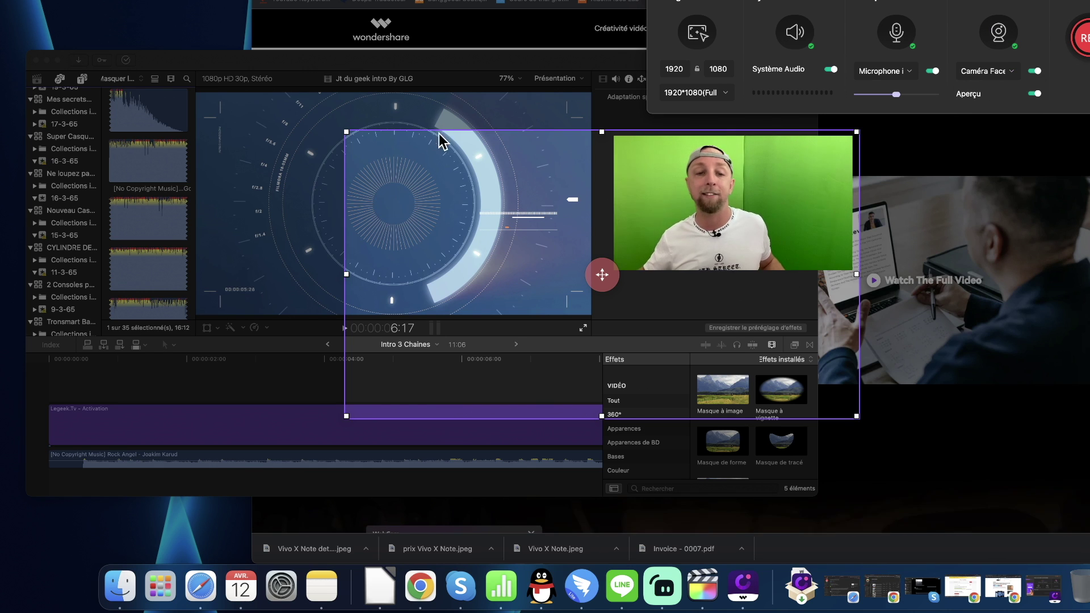
Fit the capture frame around the Final Cut Pro window, about 2964 pixels wide, and move the webcam preview into the frame's upper-right corner.
{"action": "left_click", "coordinate": [423, 180]}
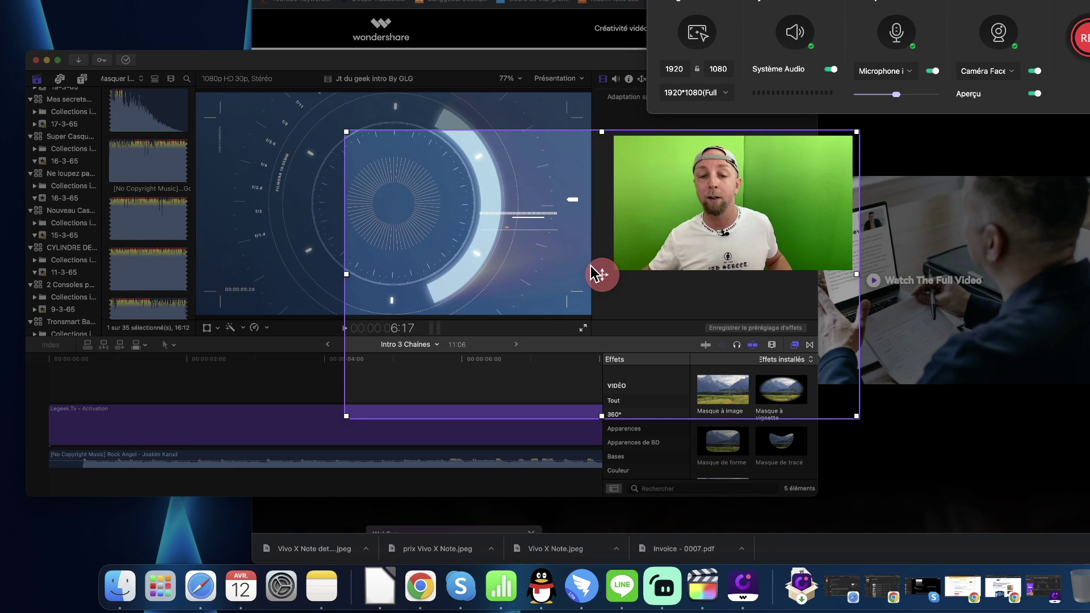
{"action": "left_click_drag", "start_coordinate": [605, 277], "coordinate": [282, 198]}
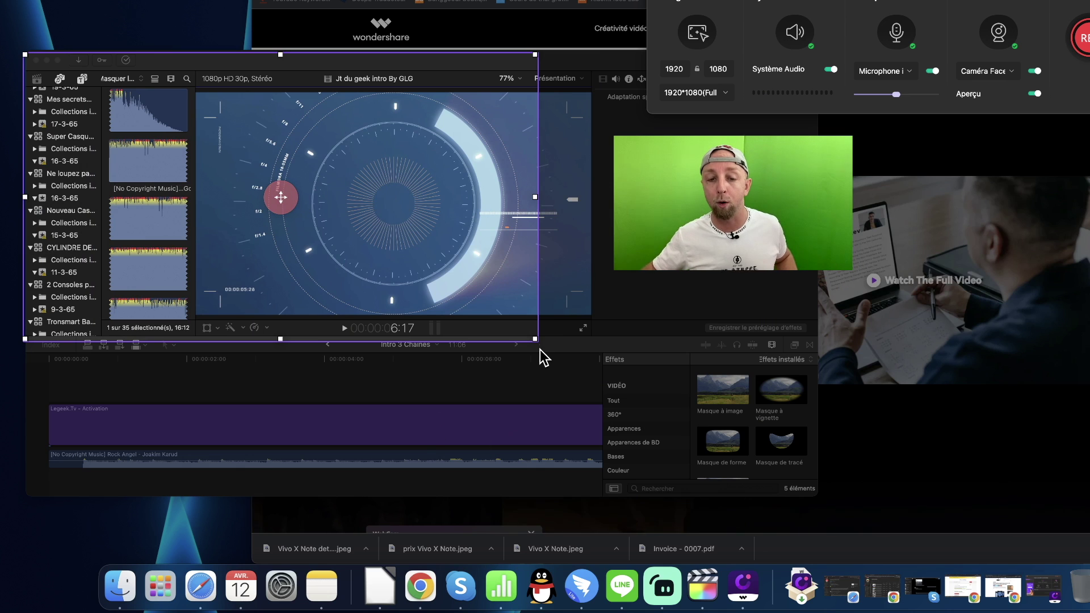
{"action": "left_click_drag", "start_coordinate": [536, 339], "coordinate": [815, 498]}
{"action": "left_click_drag", "start_coordinate": [736, 230], "coordinate": [696, 156]}
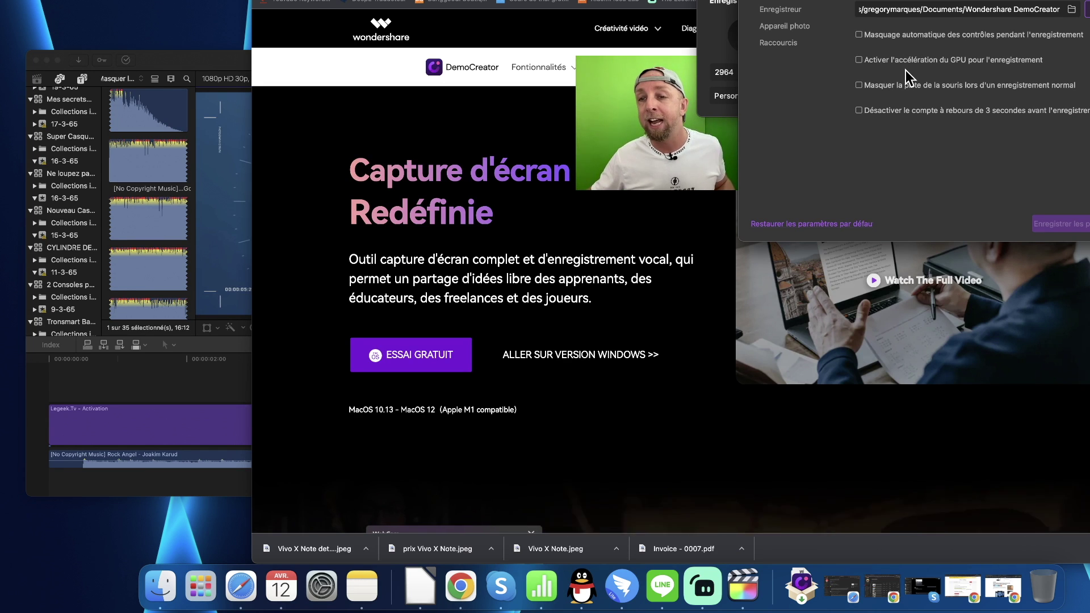
Review the recorder's encoder and quality settings, the camera's resolution and frame rate settings, and the shortcuts.
{"action": "left_click", "coordinate": [788, 12]}
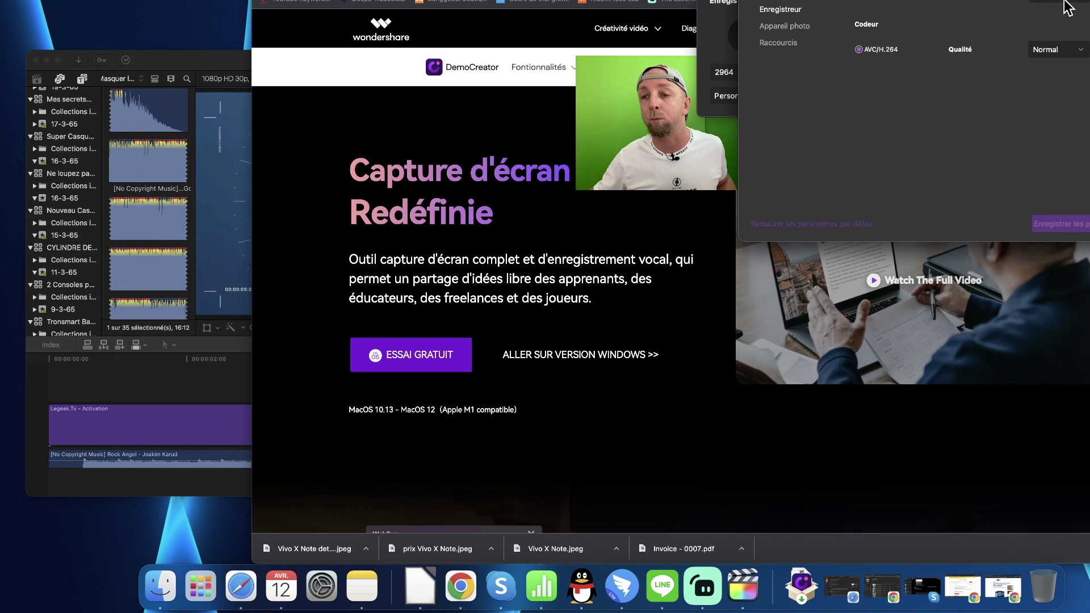
{"action": "left_click", "coordinate": [770, 26]}
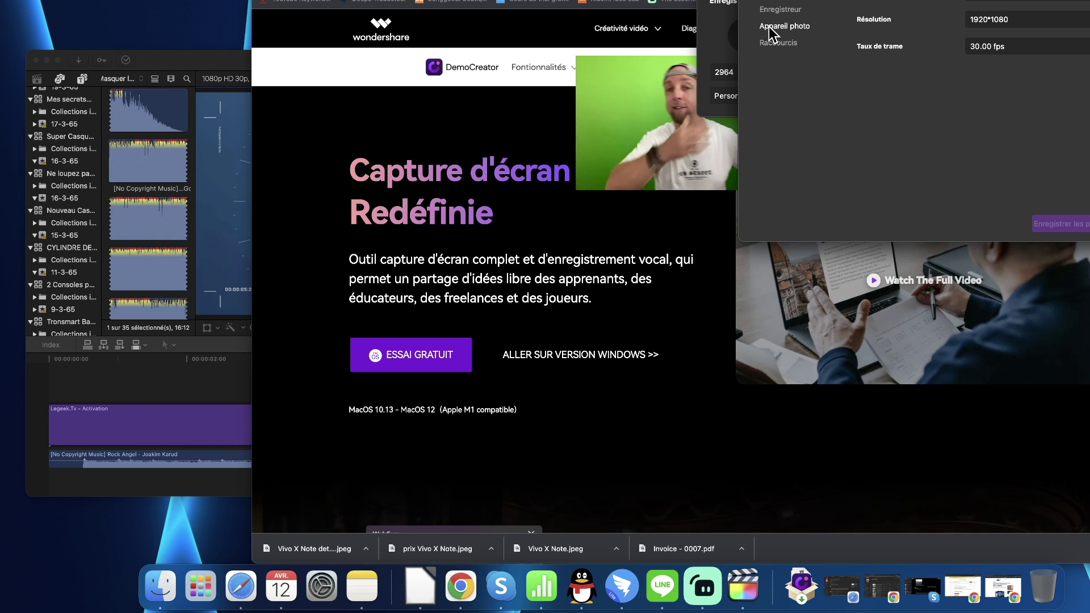
{"action": "left_click", "coordinate": [1059, 22]}
{"action": "left_click", "coordinate": [876, 120]}
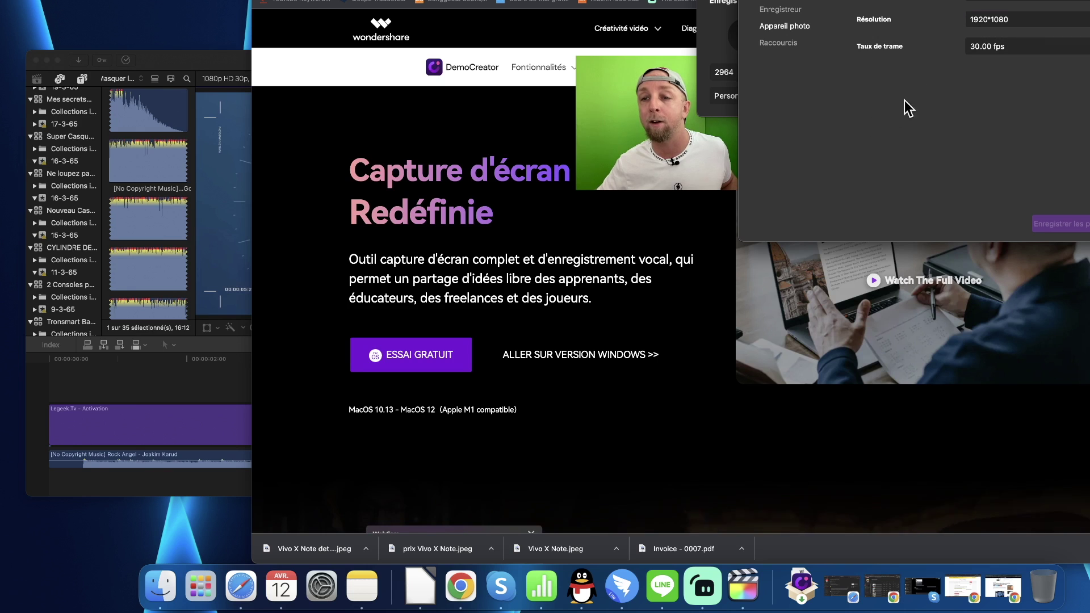
{"action": "left_click", "coordinate": [774, 45]}
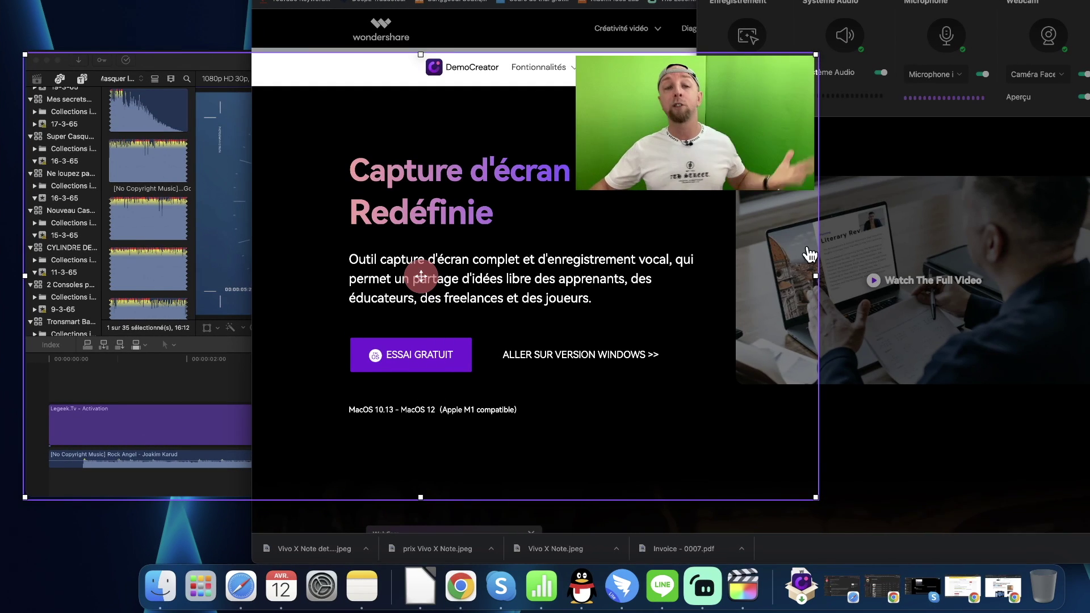
Bring the Final Cut Pro window to the front inside the capture frame.
{"action": "left_click", "coordinate": [195, 59]}
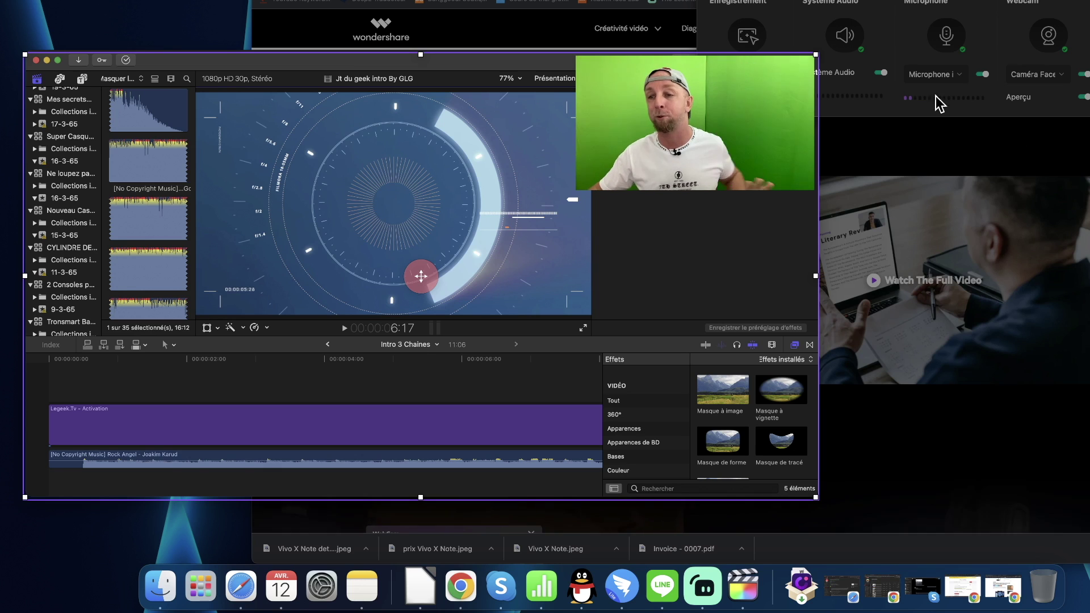
Start the screen recording of the framed Final Cut Pro window.
{"action": "left_click", "coordinate": [817, 72]}
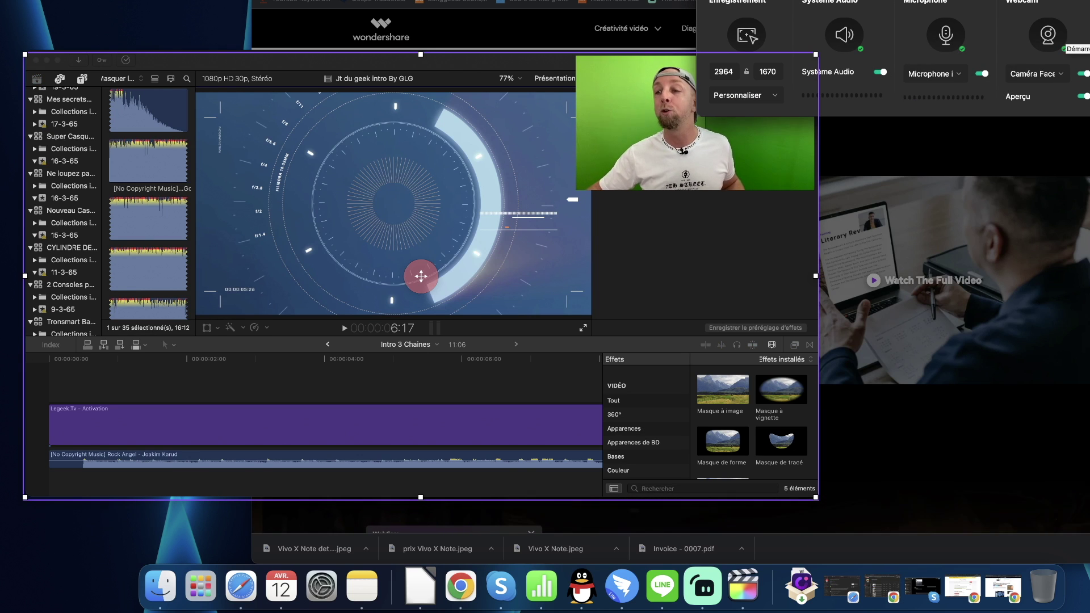
{"action": "key", "text": "alt+super+2"}
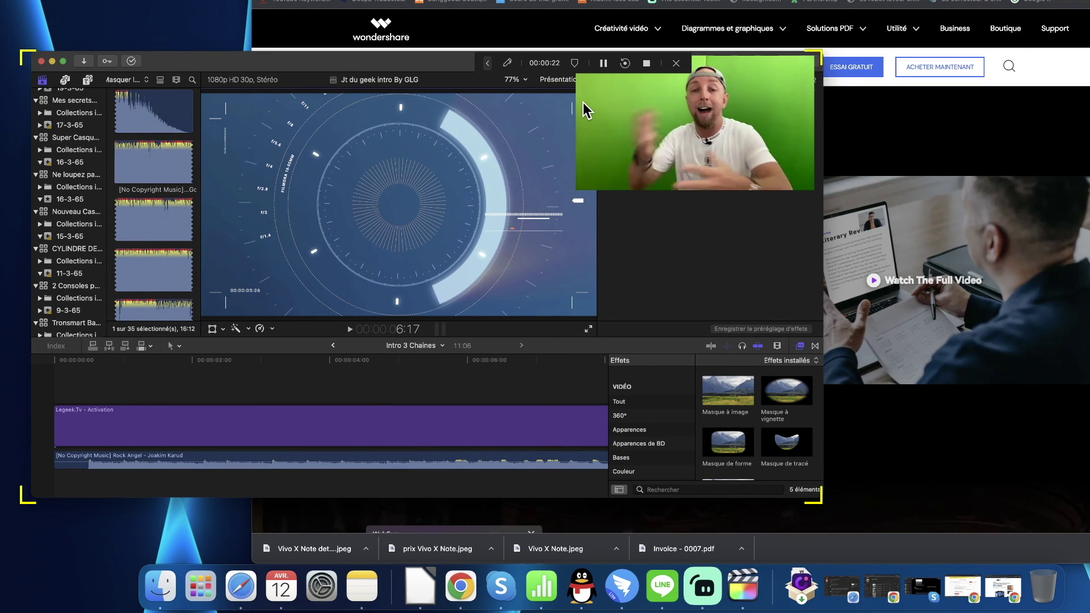
Place the playhead in the Final Cut Pro timeline and select the Legeek.Tv – Activation clip.
{"action": "left_click", "coordinate": [210, 457]}
{"action": "left_click", "coordinate": [173, 393]}
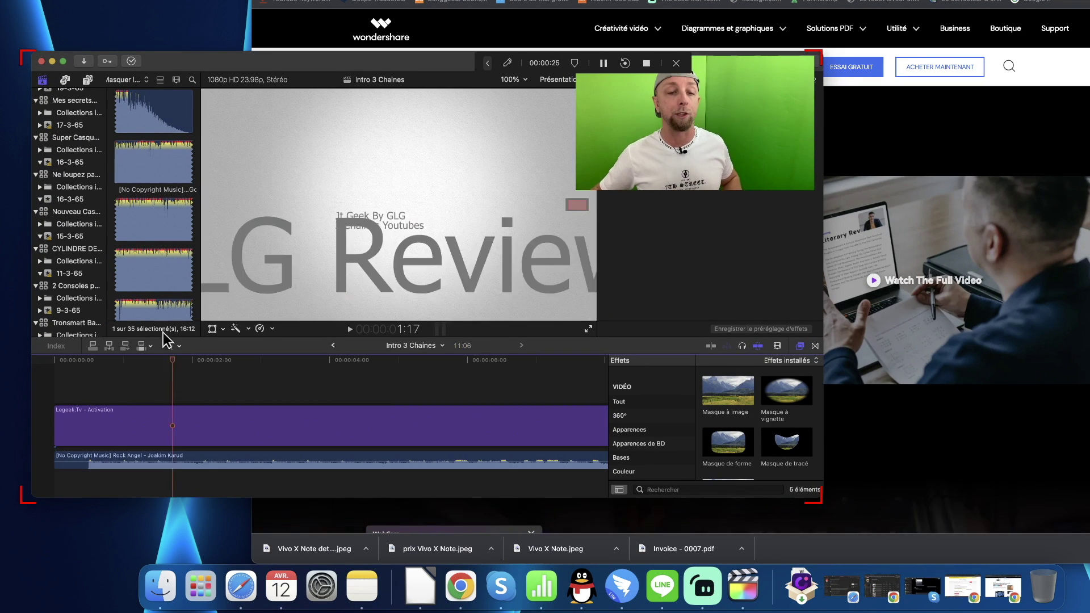
{"action": "left_click", "coordinate": [151, 270]}
{"action": "left_click", "coordinate": [155, 439]}
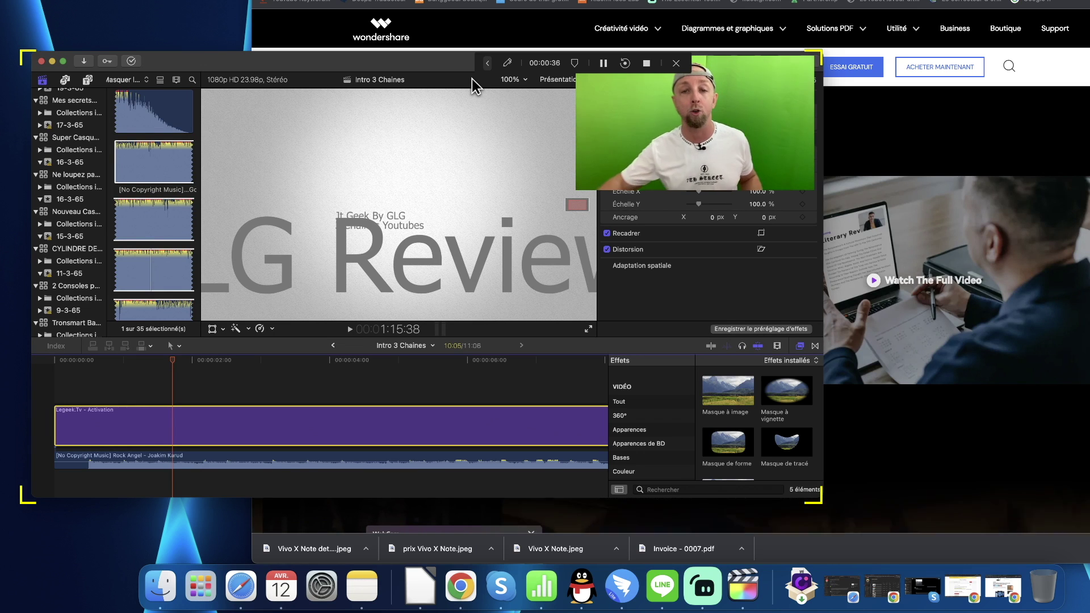
Show the recorder's annotation tools and move the spotlight over the viewer and timeline to emphasise areas while recording.
{"action": "left_click", "coordinate": [508, 64]}
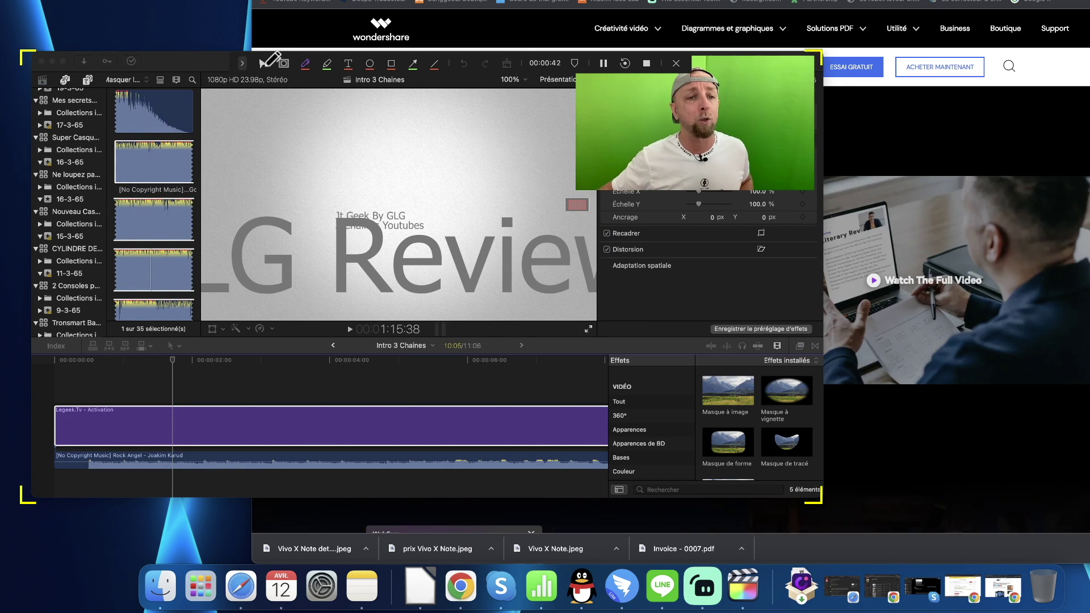
{"action": "left_click", "coordinate": [262, 64]}
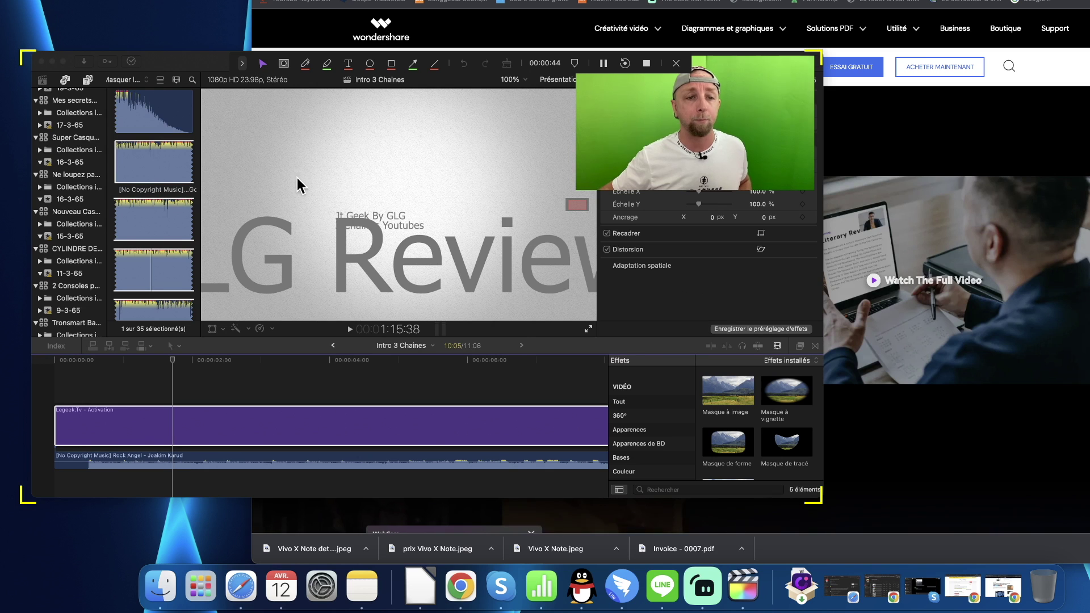
{"action": "left_click", "coordinate": [284, 64]}
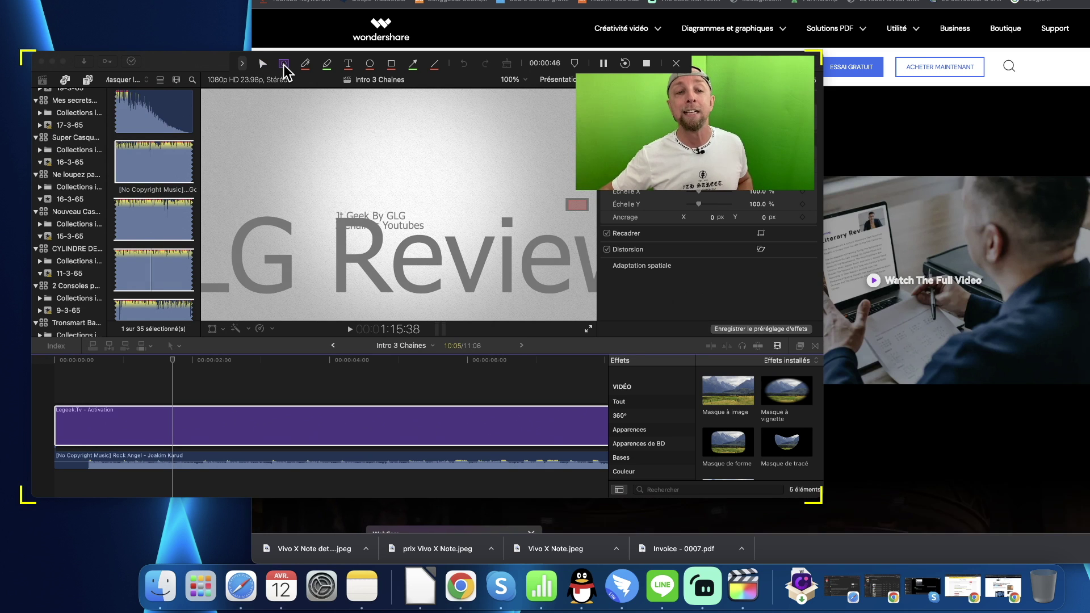
{"action": "left_click", "coordinate": [300, 170]}
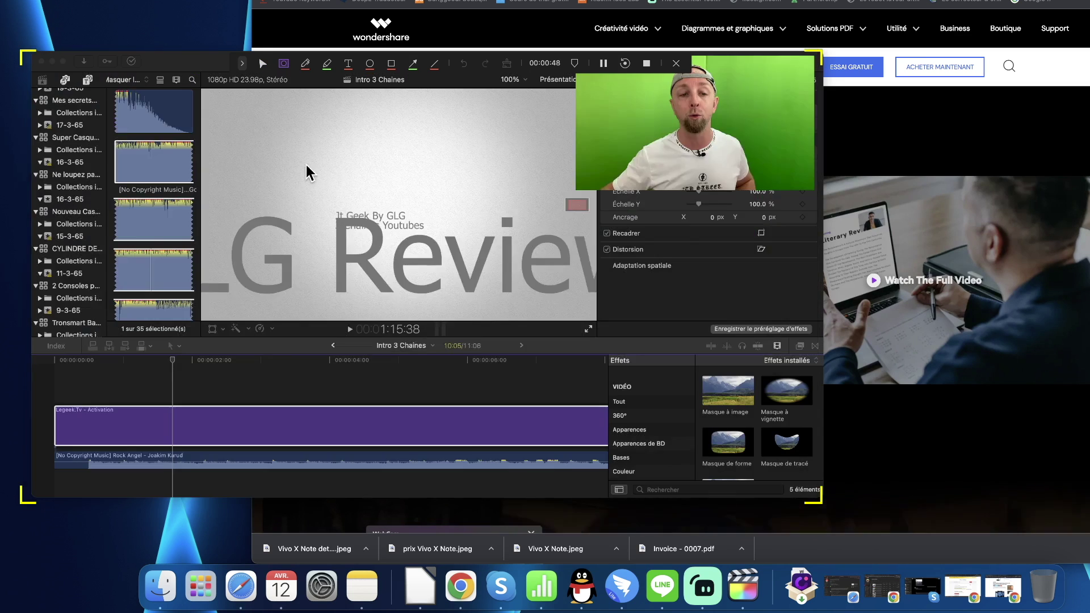
{"action": "left_click_drag", "start_coordinate": [328, 179], "coordinate": [304, 352]}
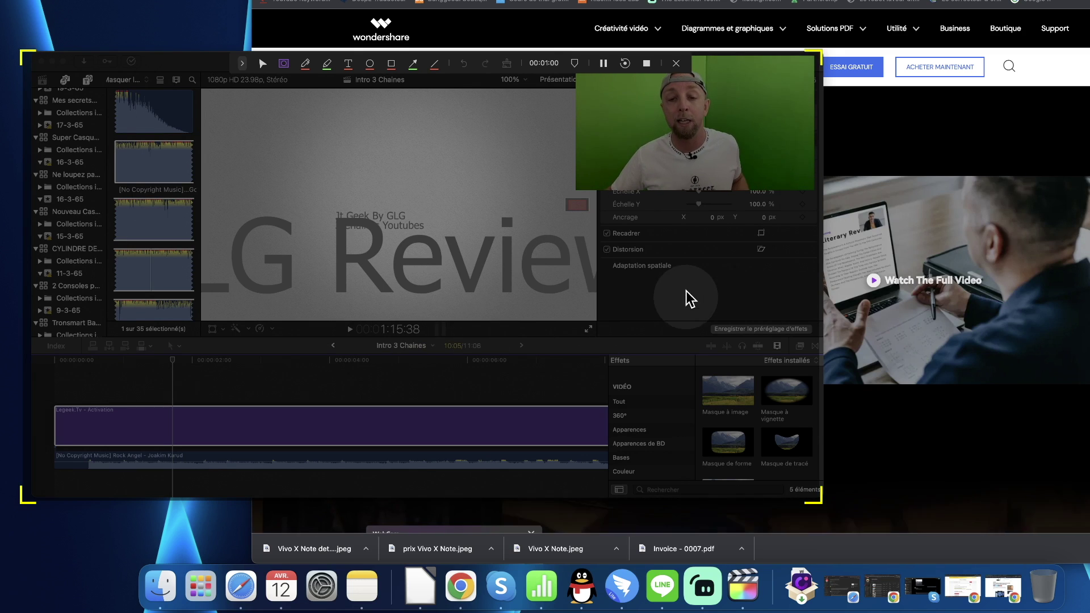
{"action": "left_click", "coordinate": [407, 347]}
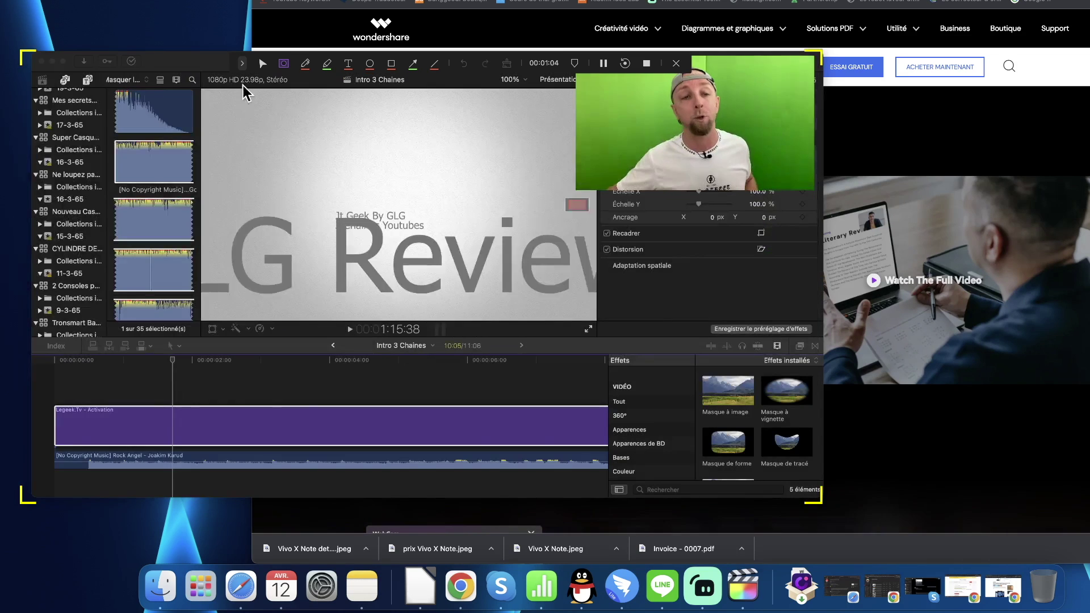
With the green pen, circle the small title text in the viewer and draw an arrow pointing to it.
{"action": "left_click", "coordinate": [305, 65]}
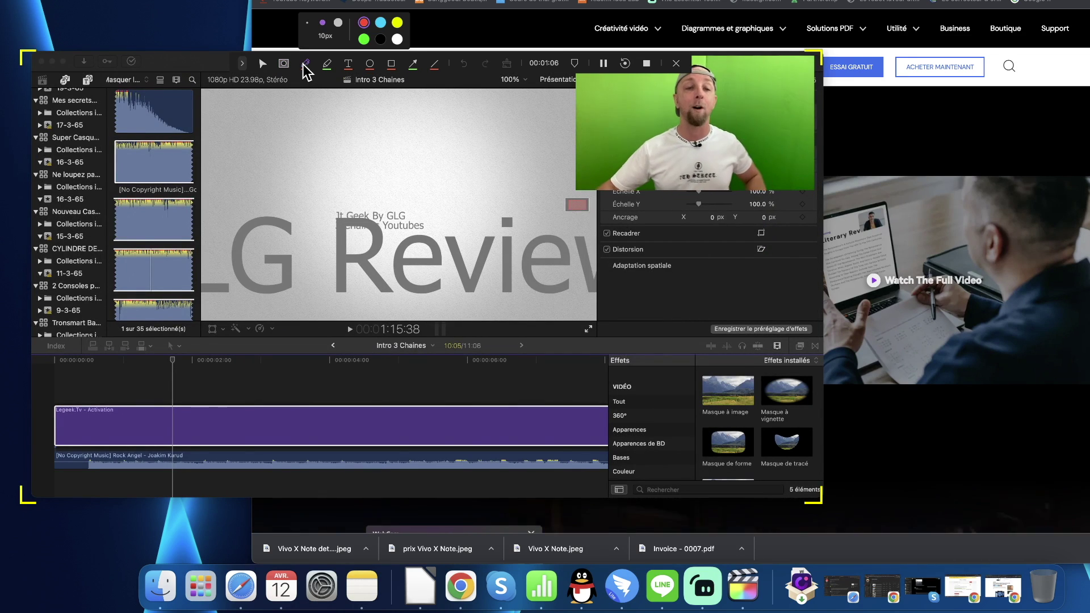
{"action": "left_click", "coordinate": [366, 41]}
{"action": "mouse_move", "coordinate": [410, 198]}
{"action": "left_mouse_down"}
{"action": "mouse_move", "coordinate": [310, 197]}
{"action": "mouse_move", "coordinate": [284, 246]}
{"action": "mouse_move", "coordinate": [492, 266]}
{"action": "left_mouse_up"}
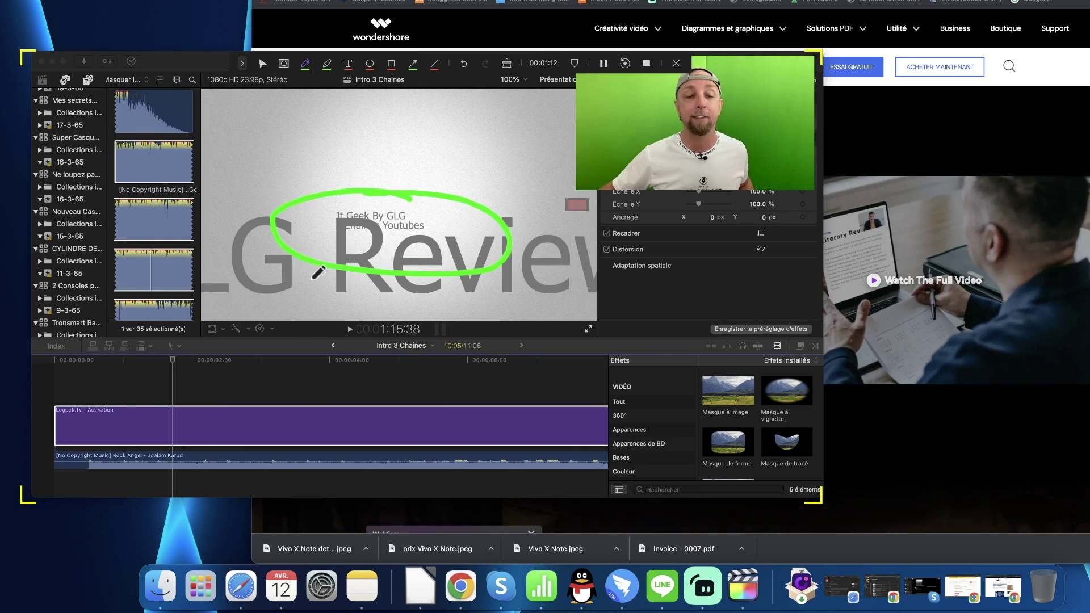
{"action": "mouse_move", "coordinate": [288, 308]}
{"action": "left_mouse_down"}
{"action": "mouse_move", "coordinate": [346, 234]}
{"action": "mouse_move", "coordinate": [327, 233]}
{"action": "mouse_move", "coordinate": [366, 243]}
{"action": "left_mouse_up"}
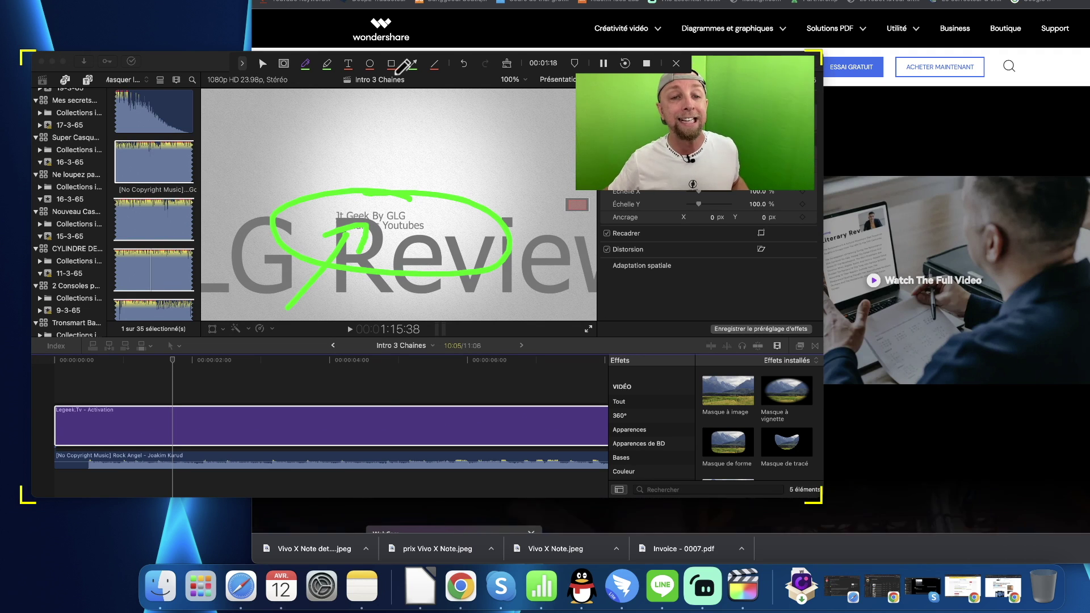
Undo the two pen strokes of the arrow and clear the remaining drawing.
{"action": "left_click", "coordinate": [464, 63]}
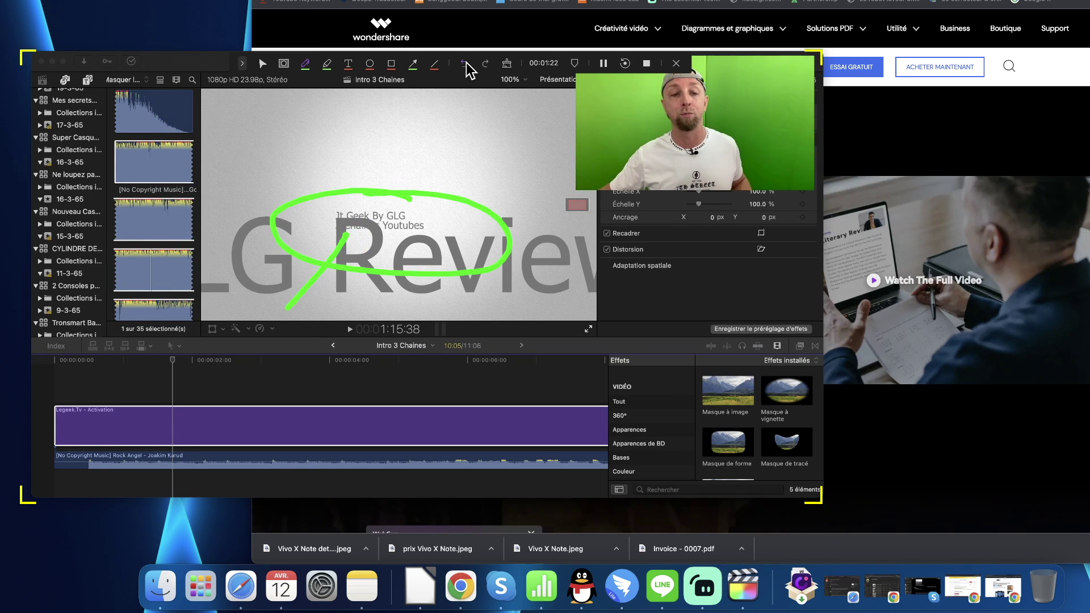
{"action": "left_click", "coordinate": [465, 64]}
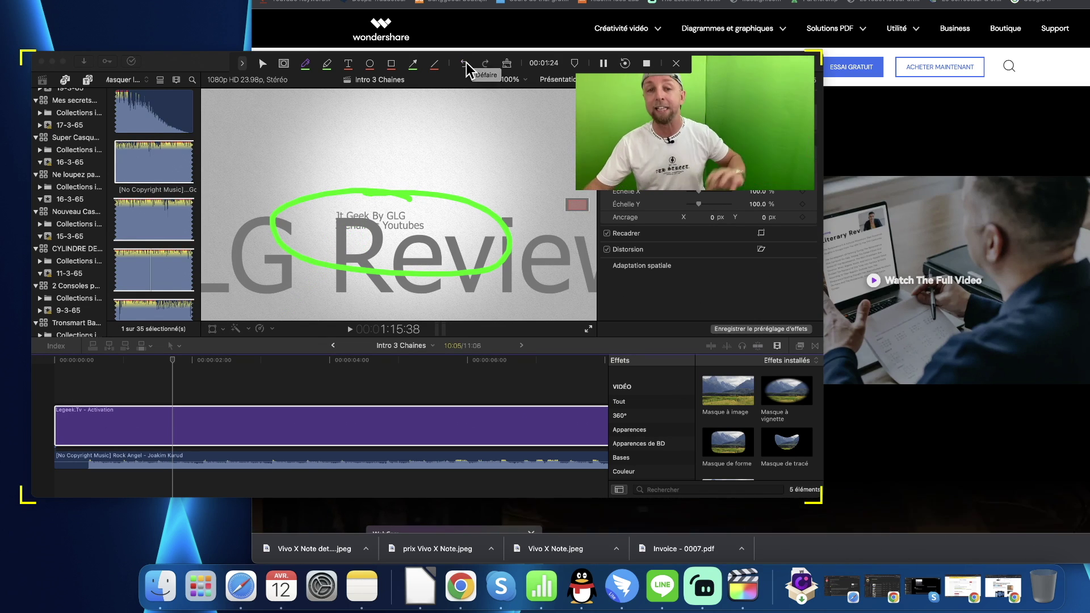
{"action": "left_click", "coordinate": [506, 64]}
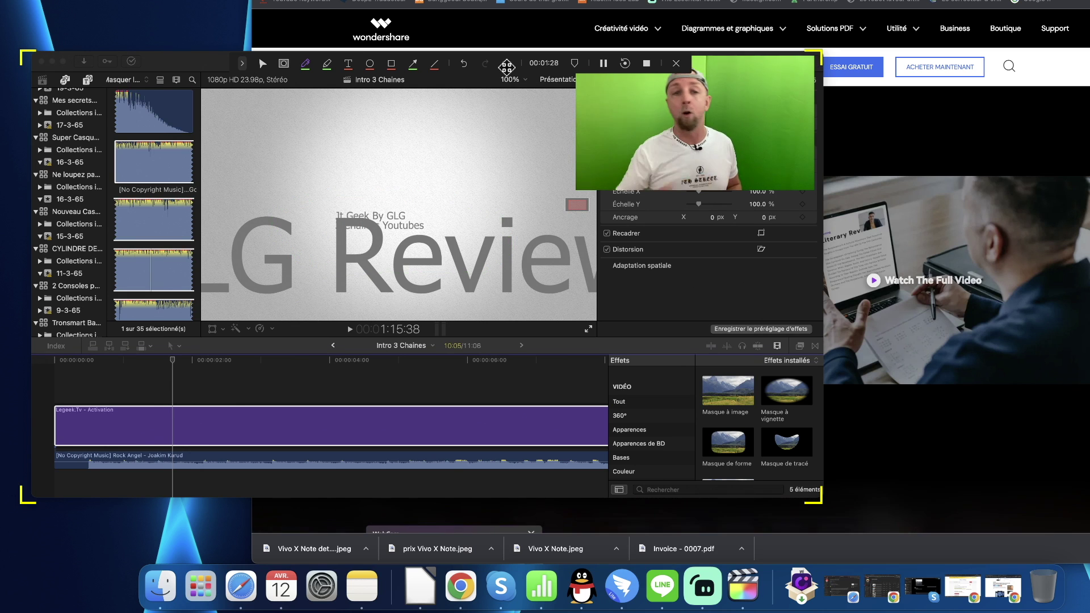
Circle the letter G in the viewer with the red highlighter.
{"action": "left_click", "coordinate": [328, 68]}
{"action": "left_click", "coordinate": [401, 23]}
{"action": "mouse_move", "coordinate": [312, 183]}
{"action": "left_mouse_down"}
{"action": "mouse_move", "coordinate": [207, 255]}
{"action": "mouse_move", "coordinate": [352, 292]}
{"action": "mouse_move", "coordinate": [287, 170]}
{"action": "mouse_move", "coordinate": [310, 183]}
{"action": "left_mouse_up"}
Add the red text "ca ici la !" above the circled G, then clear all annotations.
{"action": "left_click", "coordinate": [349, 64]}
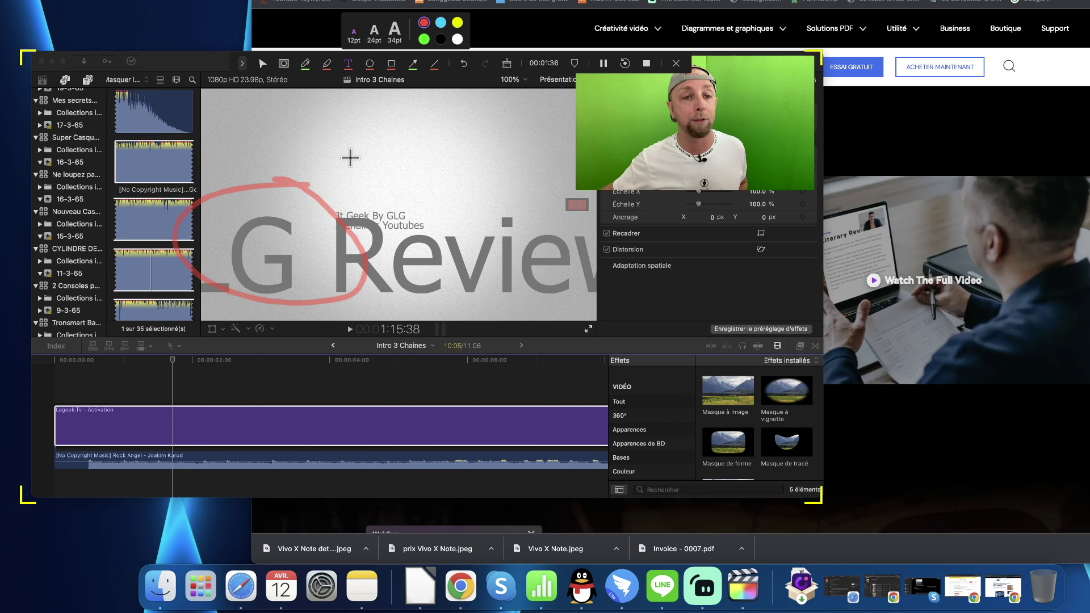
{"action": "left_click", "coordinate": [278, 152]}
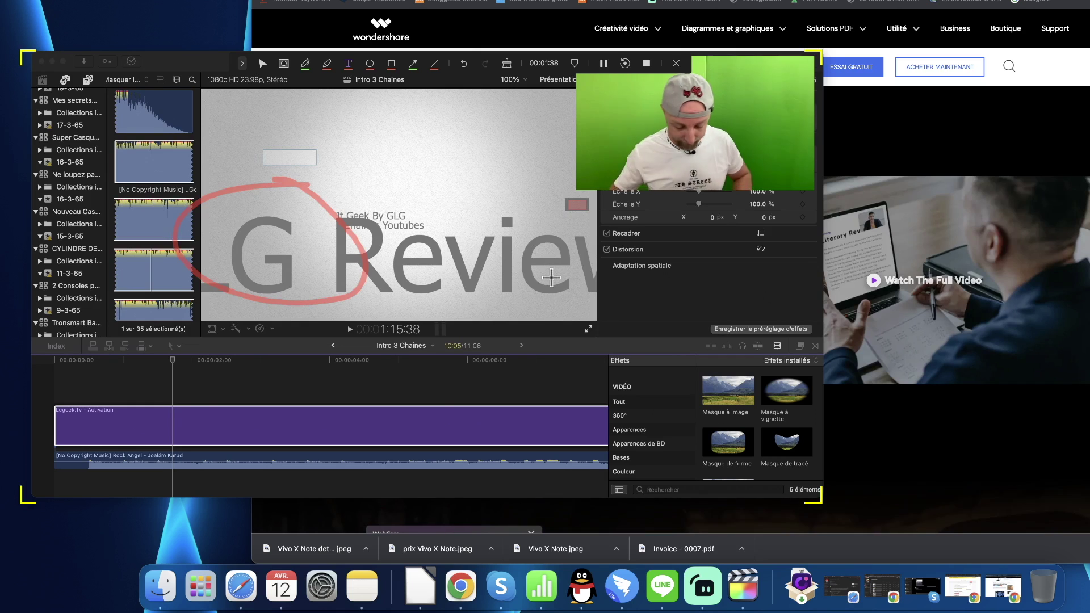
{"action": "type", "text": "ca ici !"}
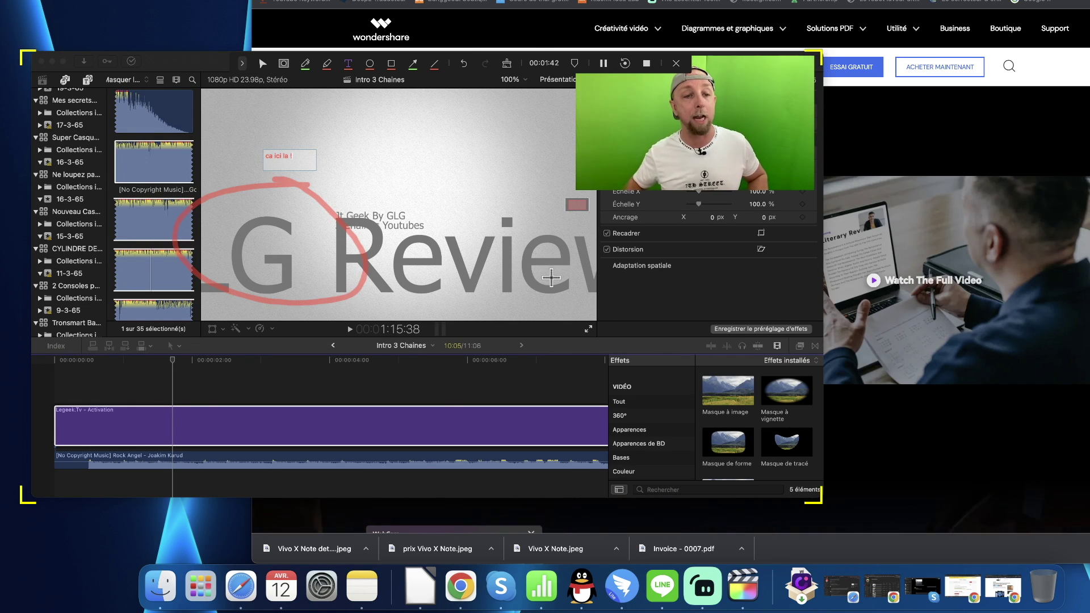
{"action": "key", "text": "Escape"}
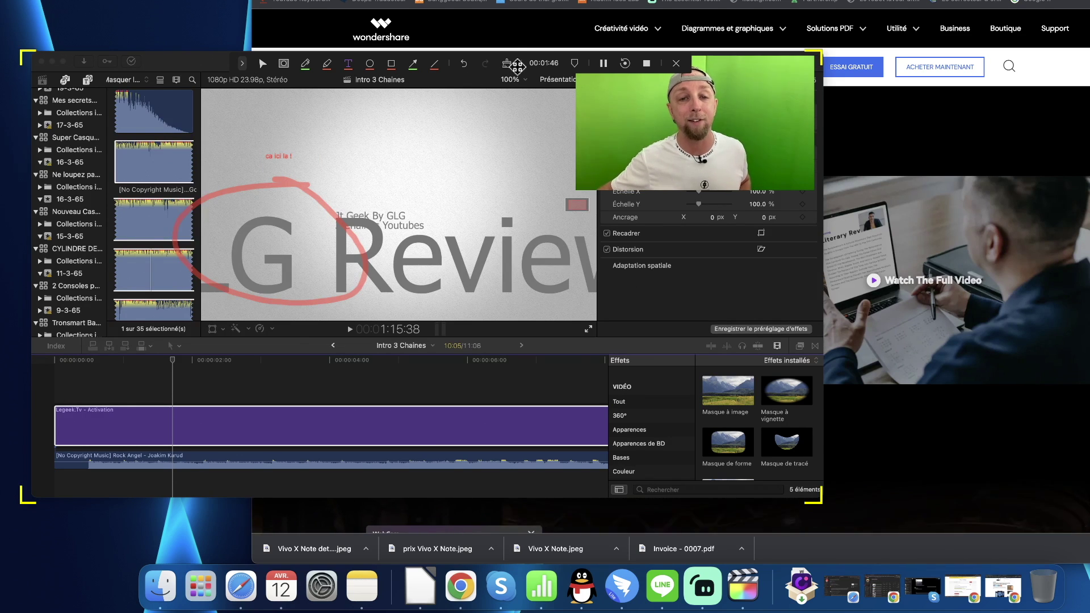
{"action": "left_click", "coordinate": [510, 63]}
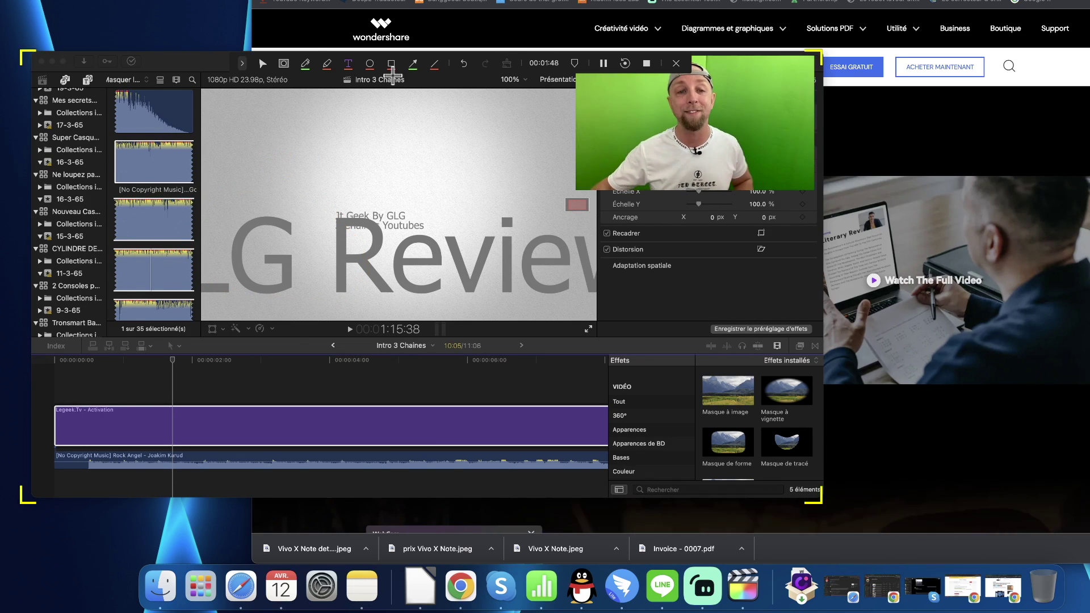
Draw a green circle shape around the letter G and a red arrow pointing to it.
{"action": "left_click", "coordinate": [370, 63]}
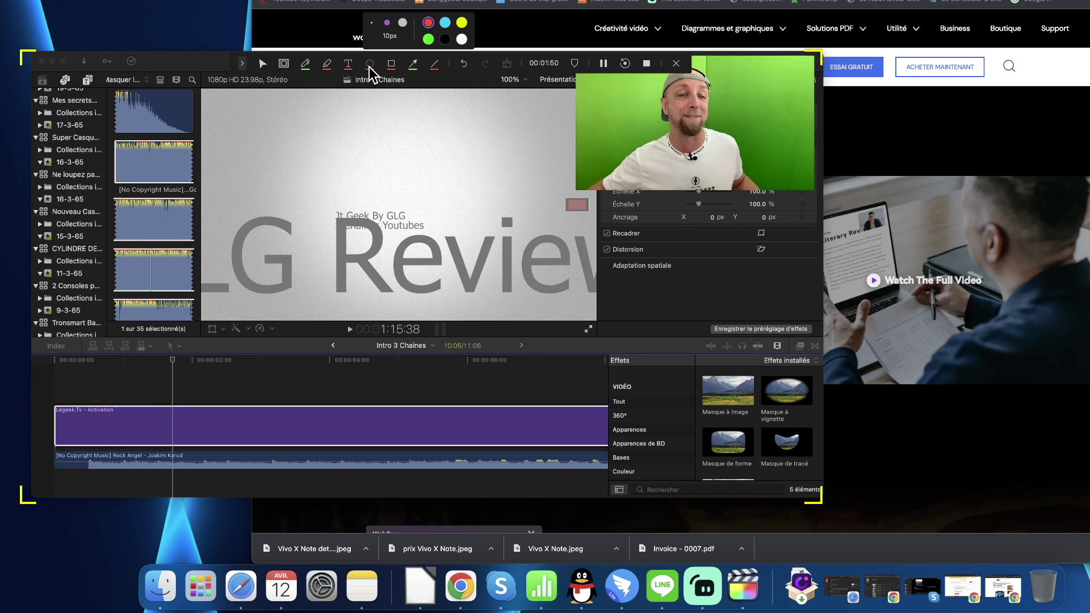
{"action": "left_click", "coordinate": [429, 38]}
{"action": "mouse_move", "coordinate": [340, 140]}
{"action": "left_mouse_down"}
{"action": "mouse_move", "coordinate": [311, 142]}
{"action": "mouse_move", "coordinate": [229, 315]}
{"action": "mouse_move", "coordinate": [153, 318]}
{"action": "left_mouse_up"}
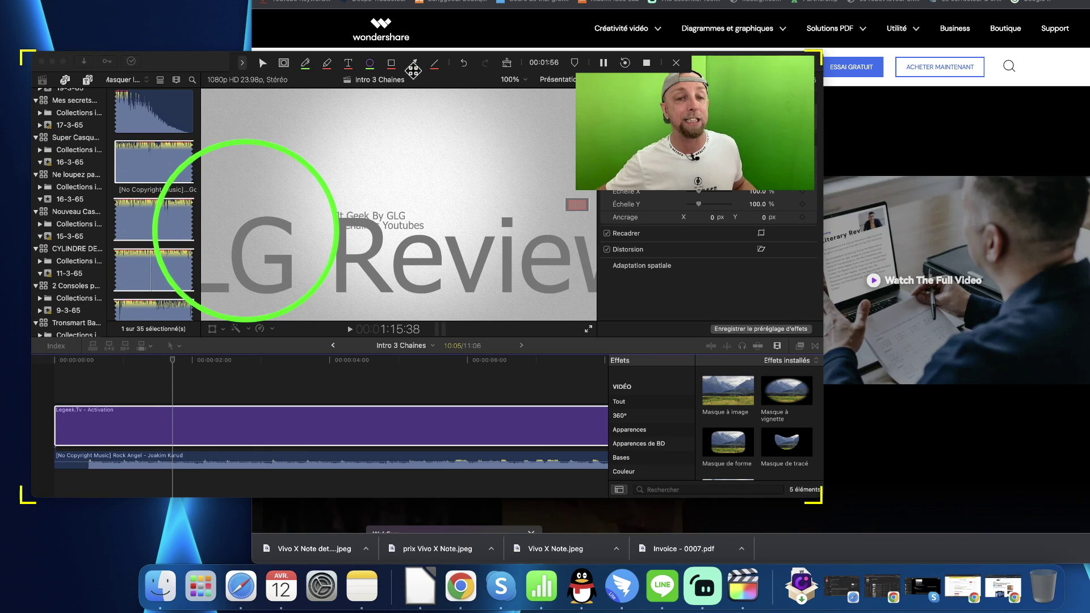
{"action": "left_click", "coordinate": [413, 64]}
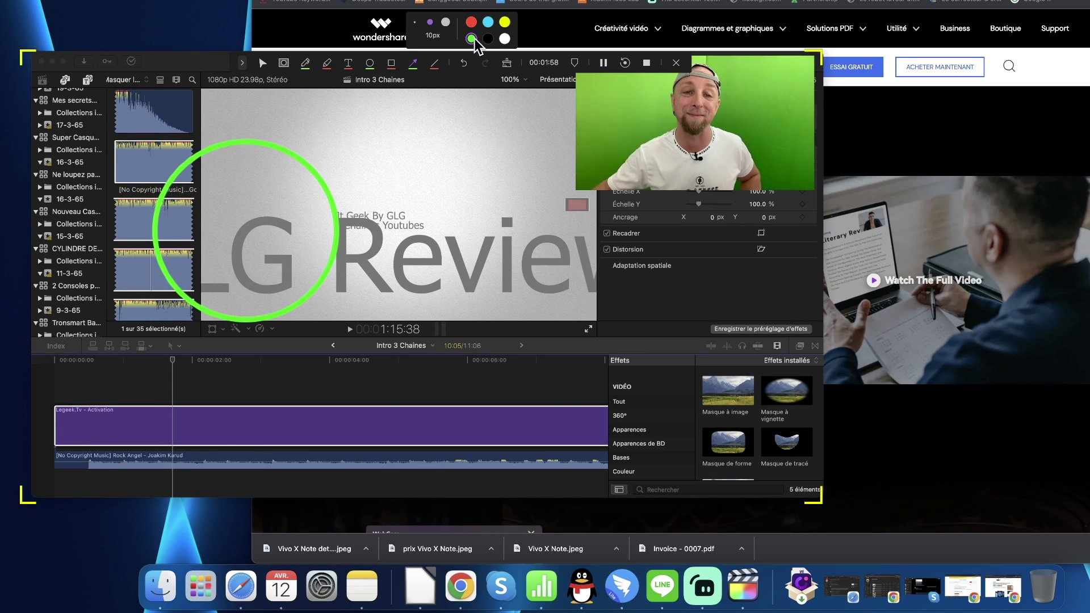
{"action": "left_click", "coordinate": [471, 22]}
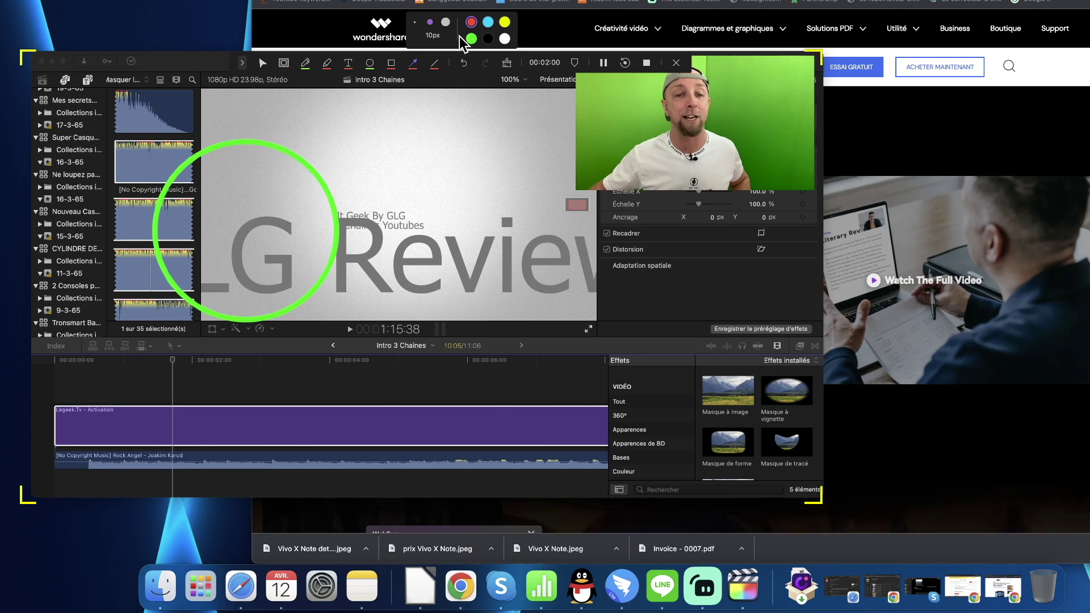
{"action": "left_click_drag", "start_coordinate": [487, 121], "coordinate": [293, 230]}
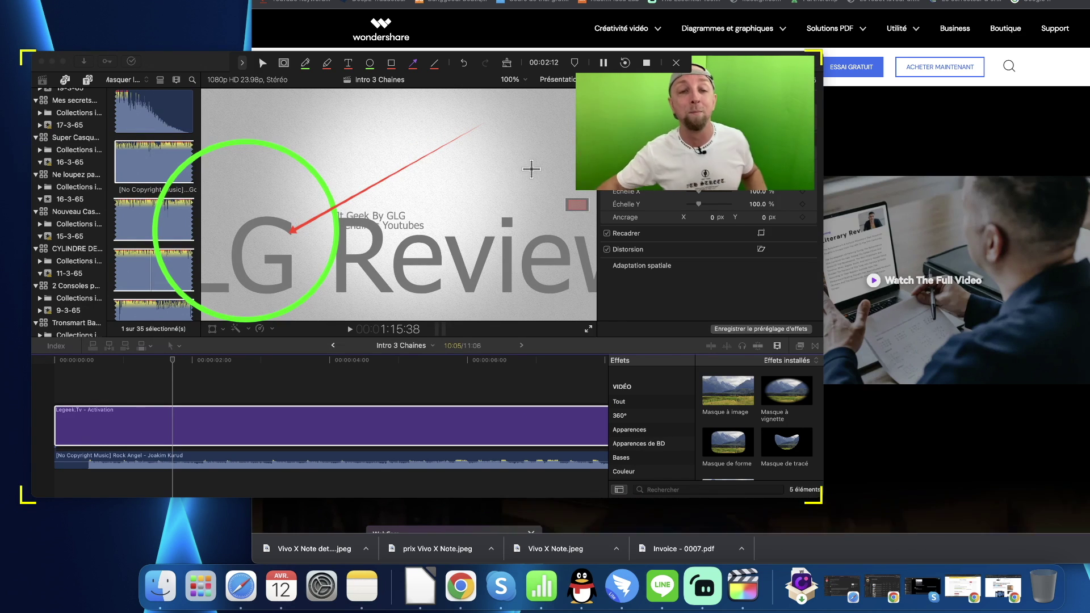
Draw three blue straight lines crossing each other over the viewer.
{"action": "left_click", "coordinate": [437, 64]}
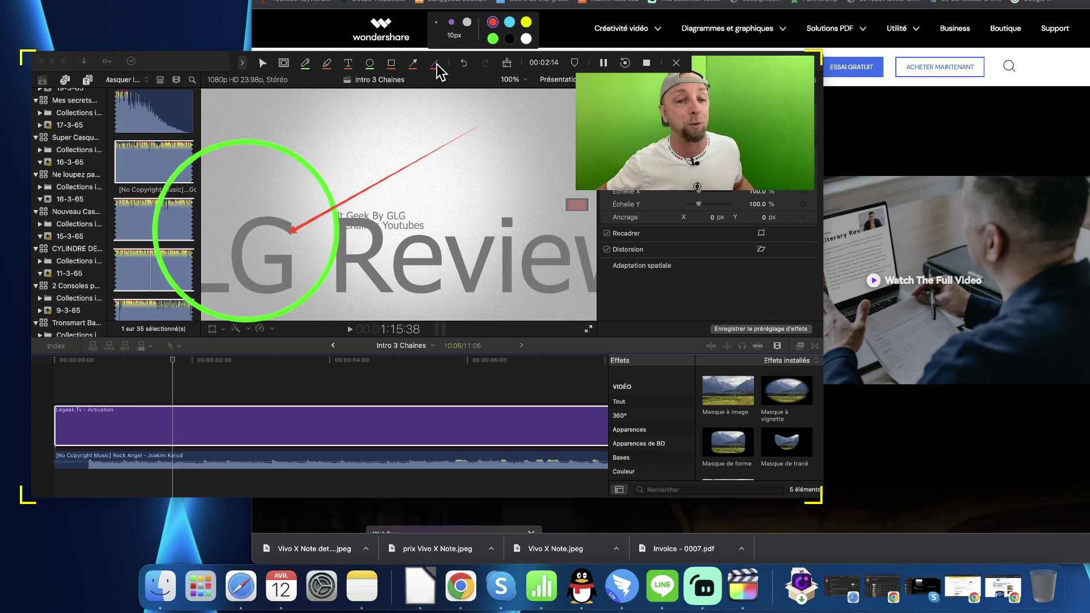
{"action": "left_click", "coordinate": [509, 22]}
{"action": "mouse_move", "coordinate": [329, 106]}
{"action": "left_mouse_down"}
{"action": "mouse_move", "coordinate": [531, 269]}
{"action": "mouse_move", "coordinate": [533, 287]}
{"action": "left_mouse_up"}
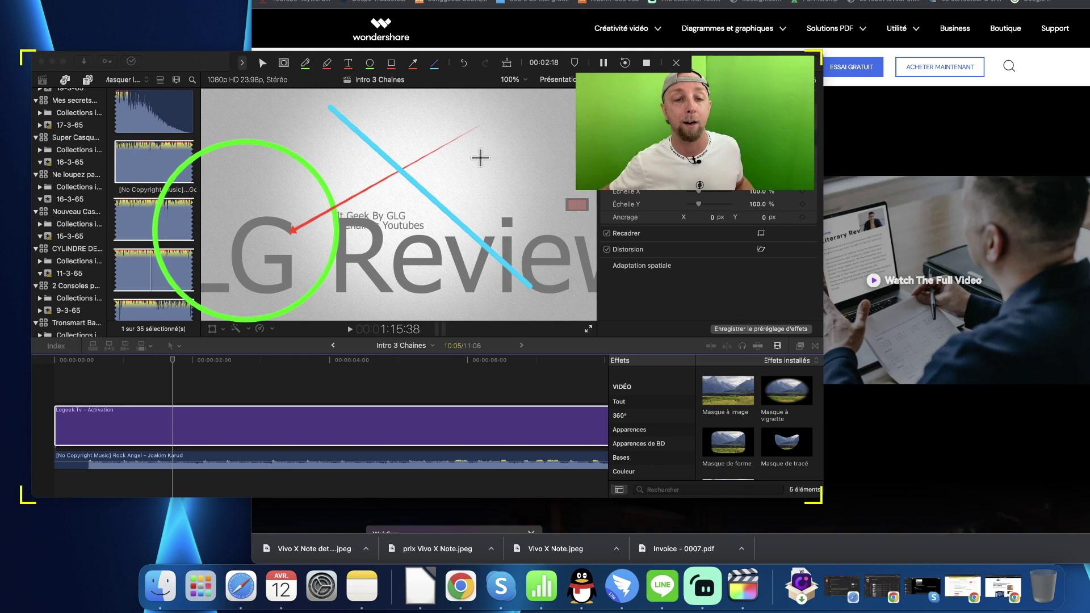
{"action": "left_click_drag", "start_coordinate": [491, 127], "coordinate": [253, 271]}
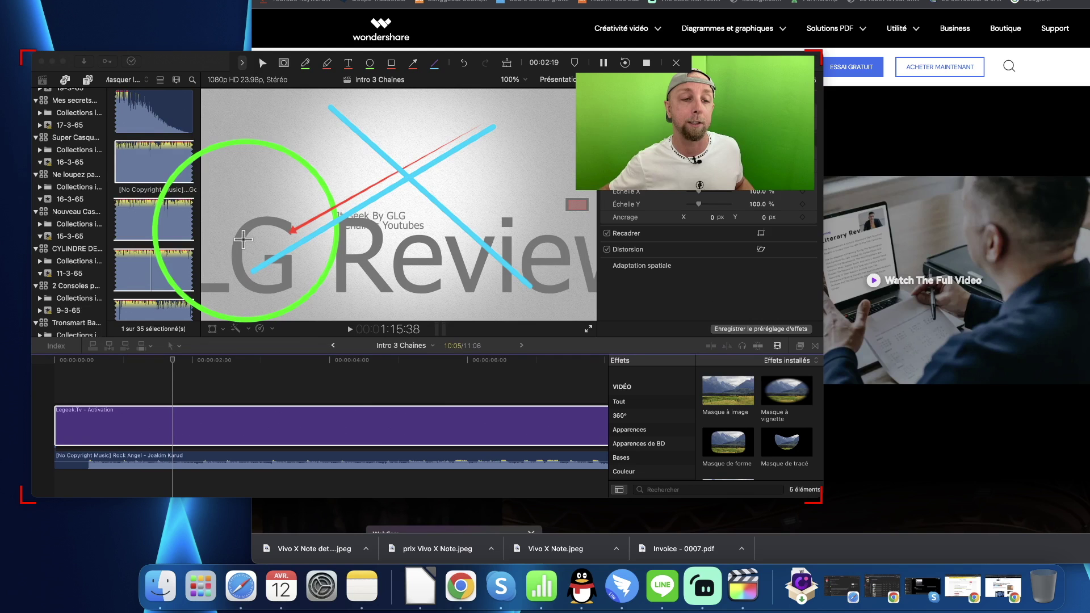
{"action": "left_click_drag", "start_coordinate": [237, 165], "coordinate": [386, 328]}
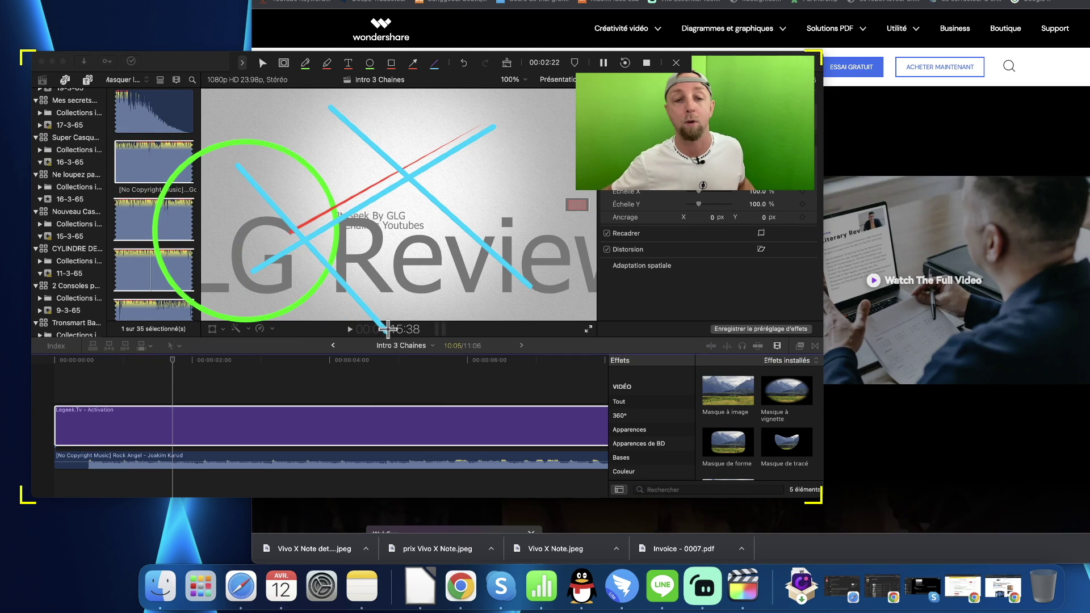
Undo the three blue lines and the red arrow, then clear the remaining green circle.
{"action": "left_click", "coordinate": [464, 64]}
{"action": "left_click", "coordinate": [465, 64]}
{"action": "left_click", "coordinate": [465, 64]}
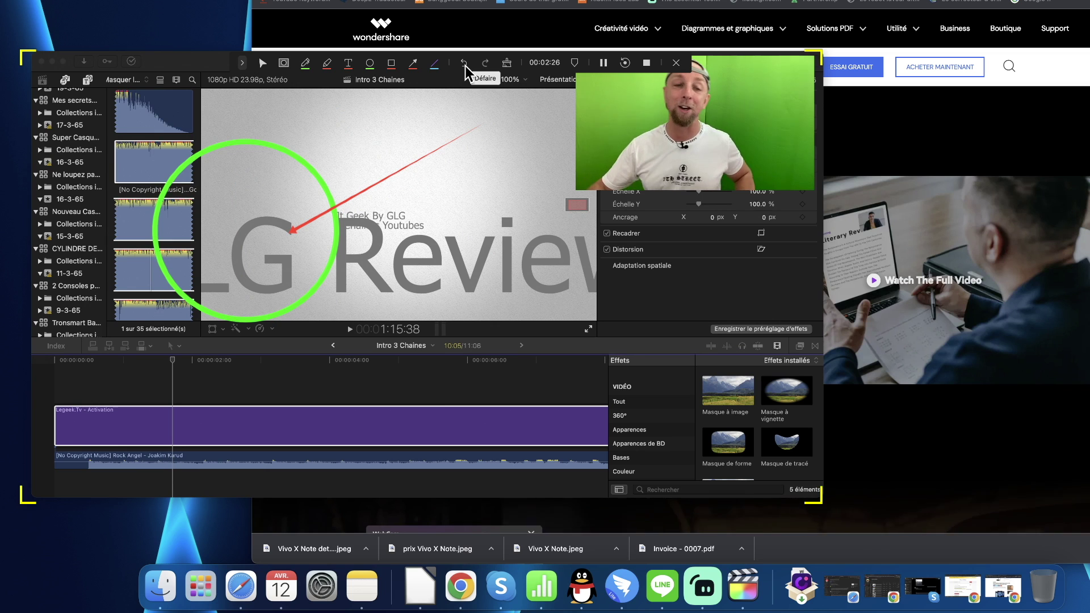
{"action": "left_click", "coordinate": [465, 64]}
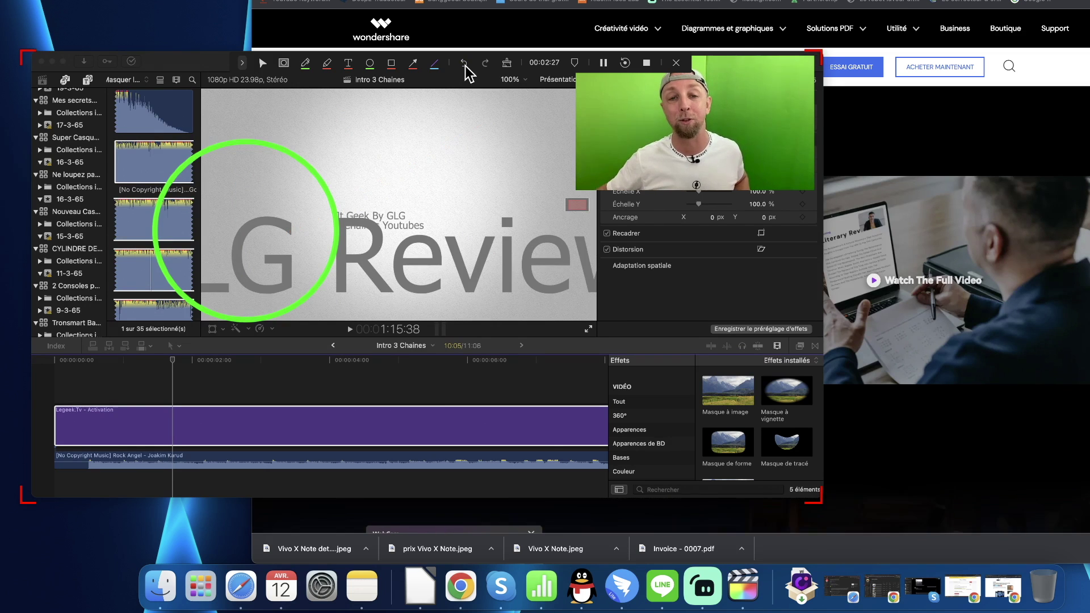
{"action": "left_click", "coordinate": [506, 64]}
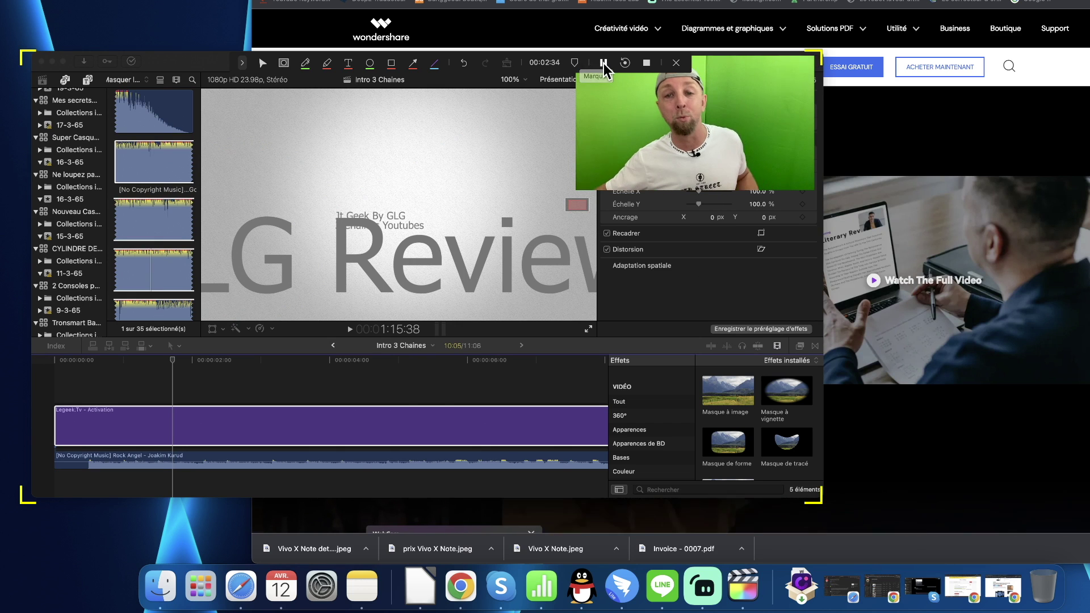
Stop the recording and show its microphone, camera and screen tracks in the editor timeline.
{"action": "left_click", "coordinate": [645, 63]}
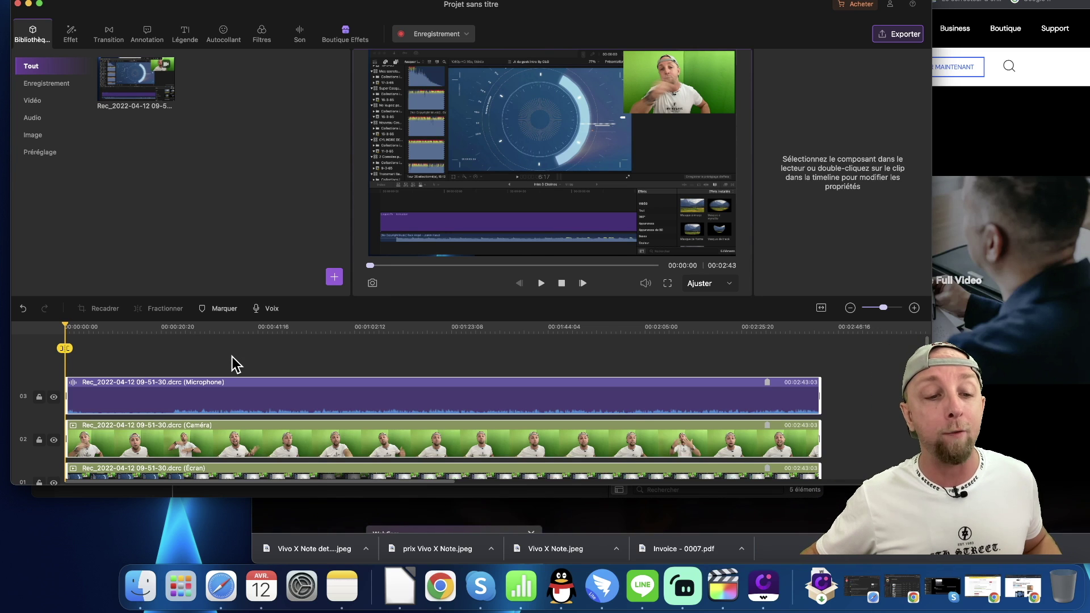
{"action": "scroll", "coordinate": [235, 363], "scroll_direction": "down", "scroll_amount": 2}
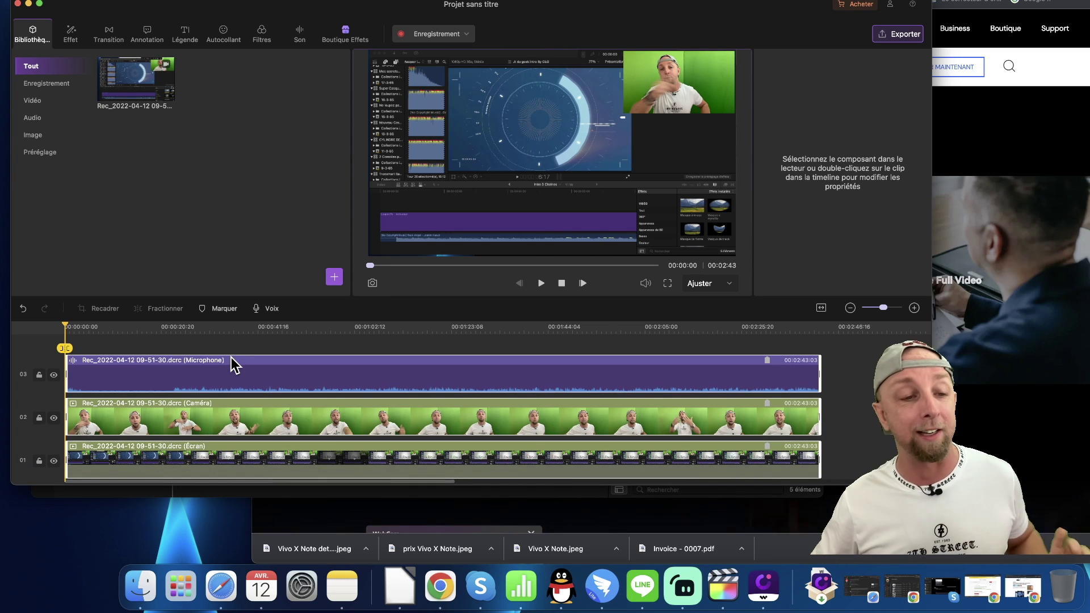
Edit the audio of the microphone clip and raise its volume level to 120%.
{"action": "left_click", "coordinate": [232, 371]}
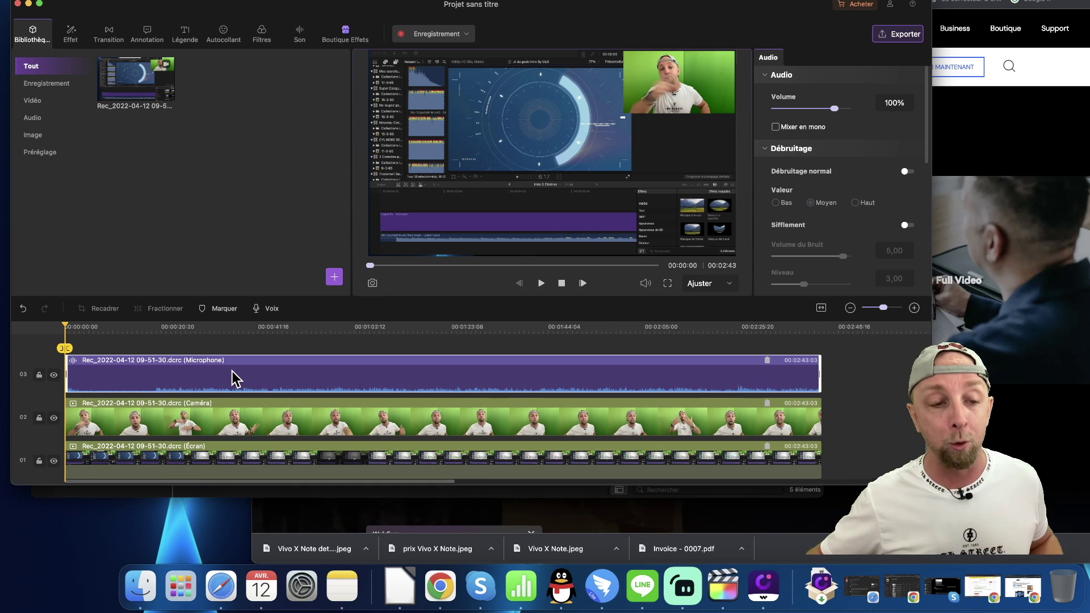
{"action": "right_click", "coordinate": [233, 371]}
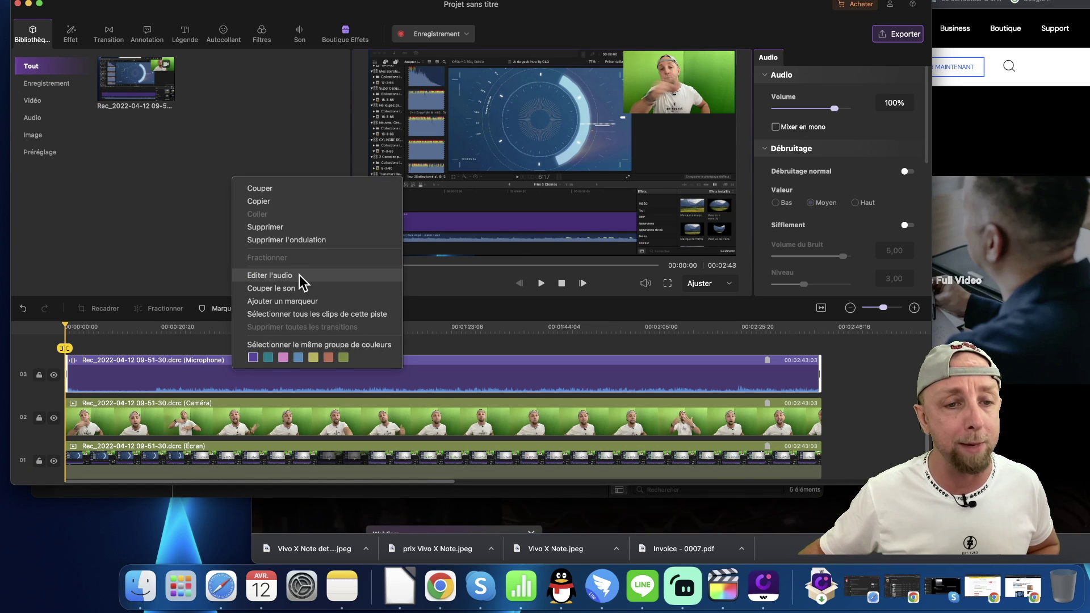
{"action": "left_click", "coordinate": [292, 288]}
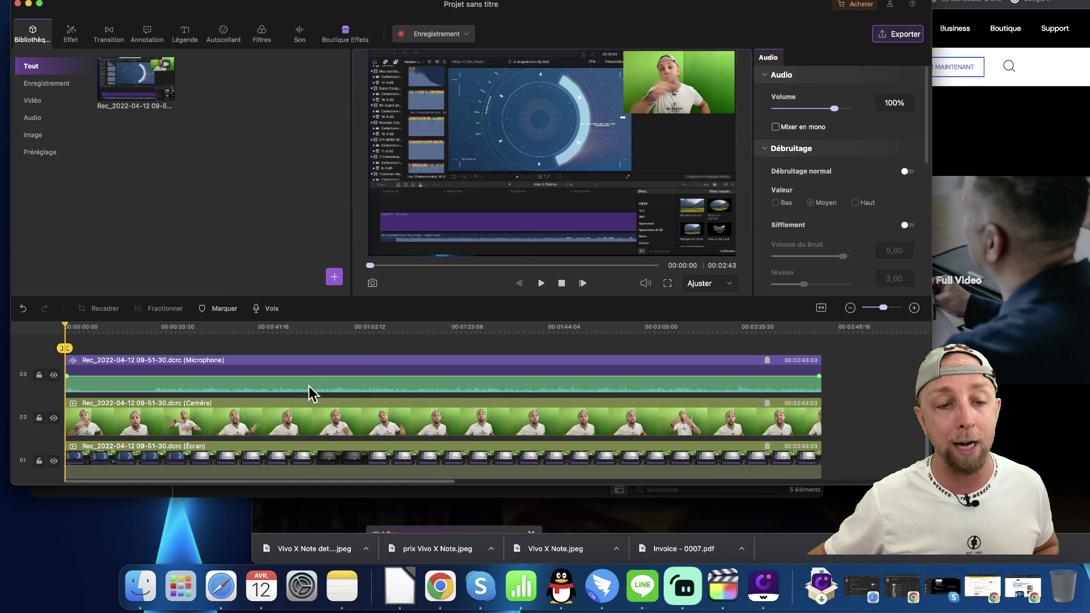
{"action": "left_click_drag", "start_coordinate": [313, 376], "coordinate": [314, 361]}
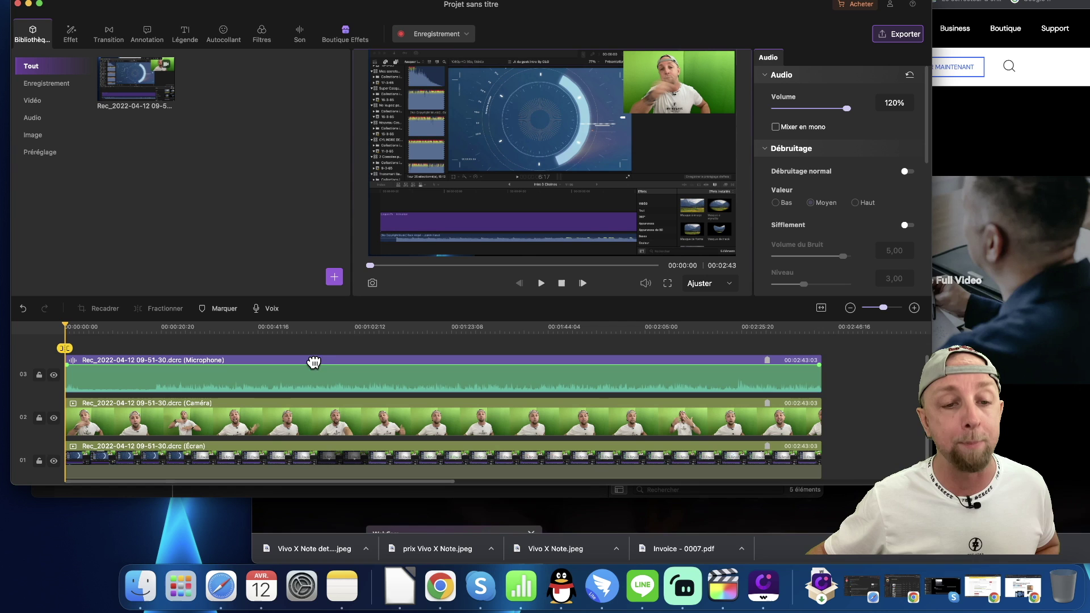
{"action": "left_click", "coordinate": [253, 339]}
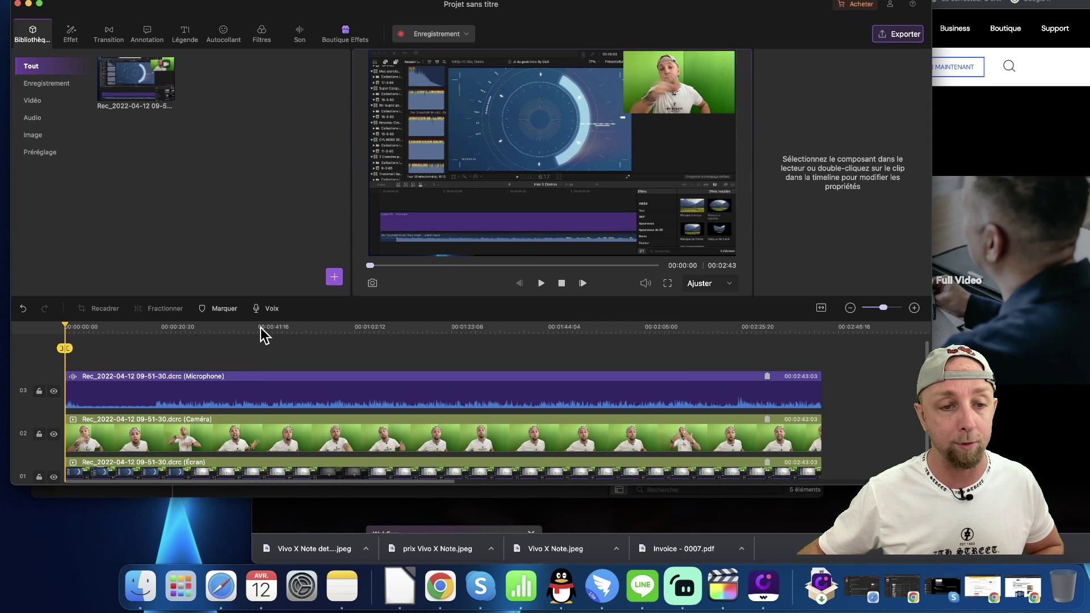
Play back the adjusted microphone audio from about the 41-second mark and select the camera clip.
{"action": "left_click", "coordinate": [261, 328]}
{"action": "key", "text": "space"}
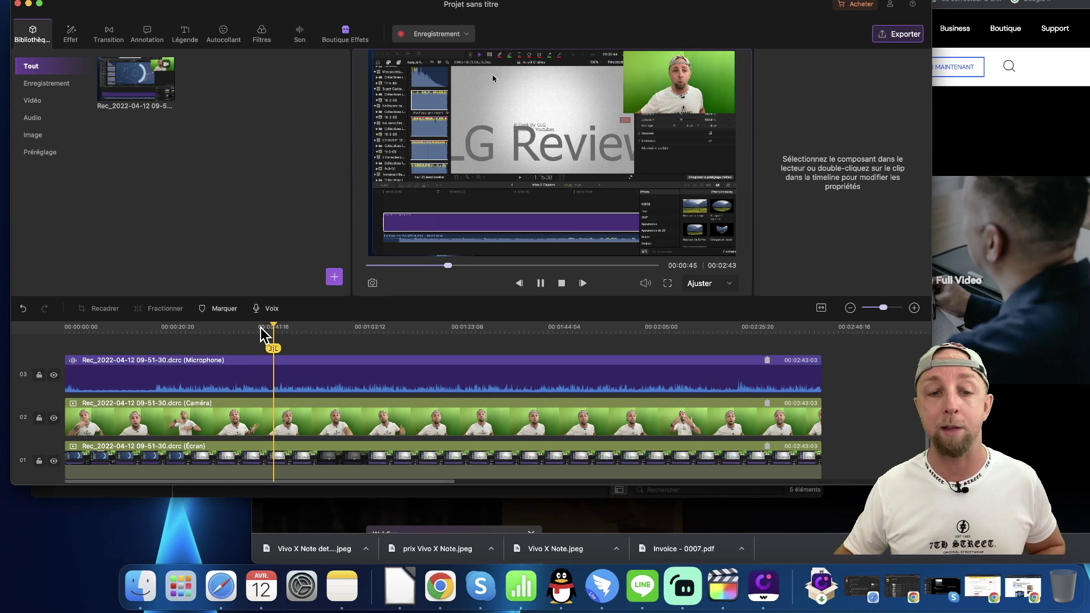
{"action": "key", "text": "space"}
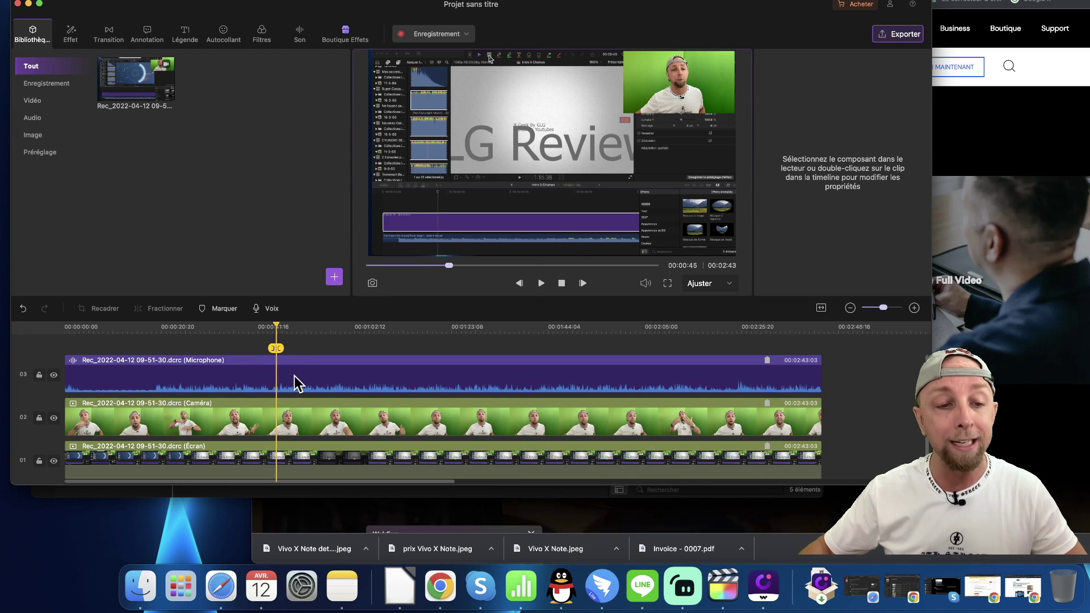
{"action": "left_click", "coordinate": [324, 430]}
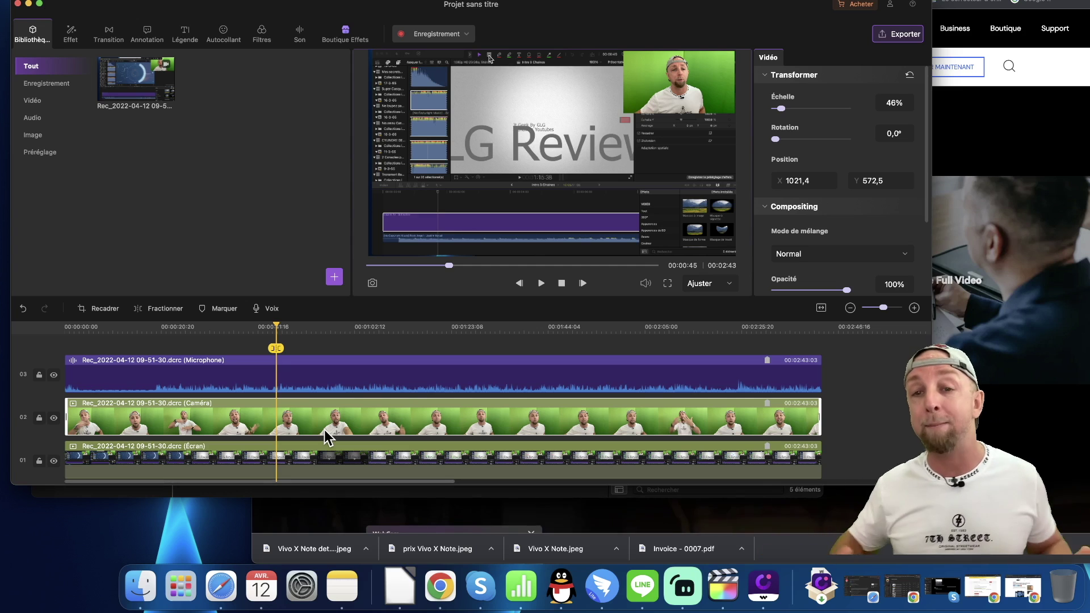
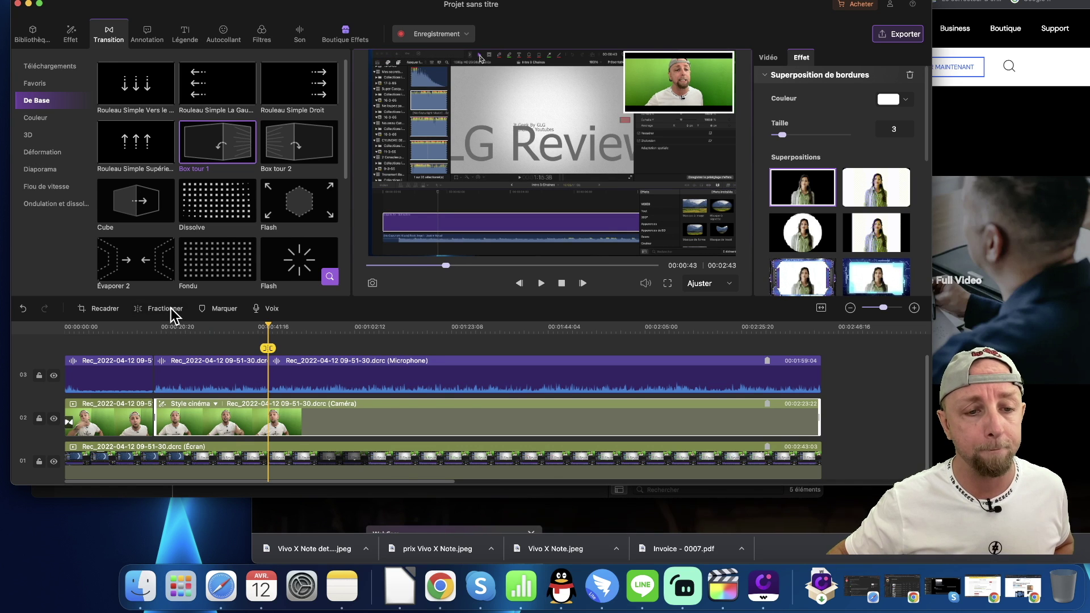
Split the camera clip at 43 seconds and apply the Box tour 1 and Box tour 2 transitions at its first and second cuts.
{"action": "left_click", "coordinate": [172, 308]}
{"action": "mouse_move", "coordinate": [222, 146]}
{"action": "left_mouse_down"}
{"action": "mouse_move", "coordinate": [190, 341]}
{"action": "mouse_move", "coordinate": [153, 417]}
{"action": "mouse_move", "coordinate": [145, 406]}
{"action": "left_mouse_up"}
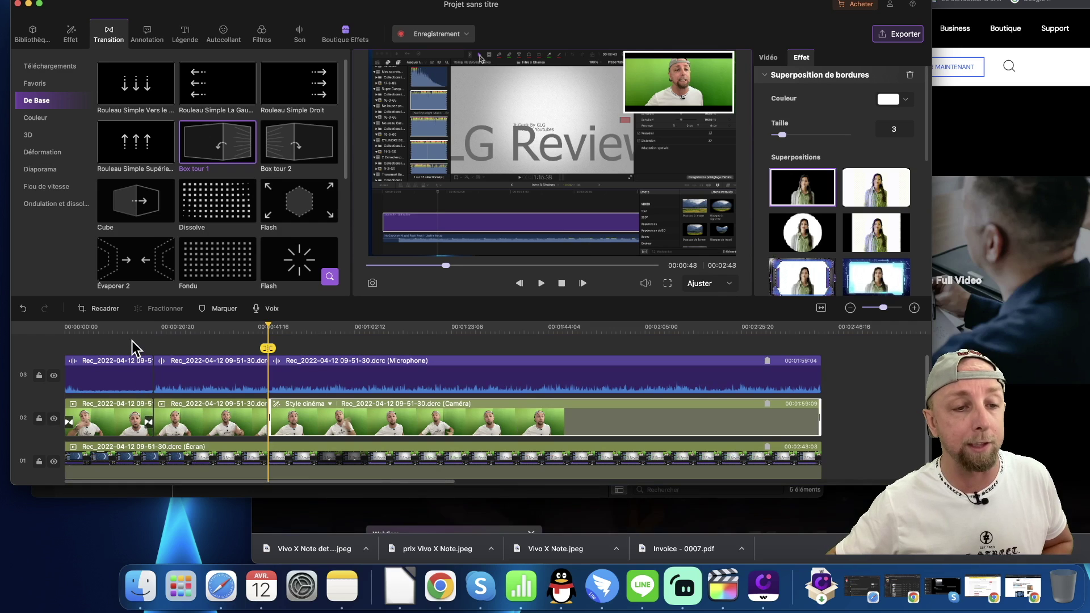
{"action": "left_click", "coordinate": [258, 328]}
{"action": "key", "text": "space"}
{"action": "mouse_move", "coordinate": [301, 143]}
{"action": "left_mouse_down"}
{"action": "mouse_move", "coordinate": [267, 419]}
{"action": "mouse_move", "coordinate": [262, 409]}
{"action": "left_mouse_up"}
{"action": "left_click", "coordinate": [262, 409]}
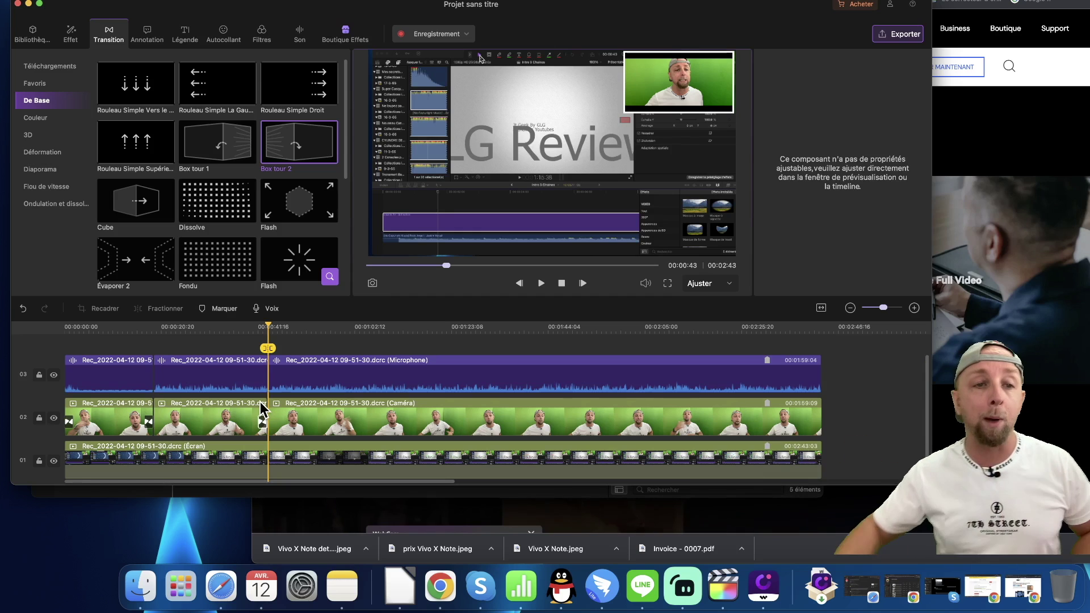
{"action": "left_click", "coordinate": [29, 135]}
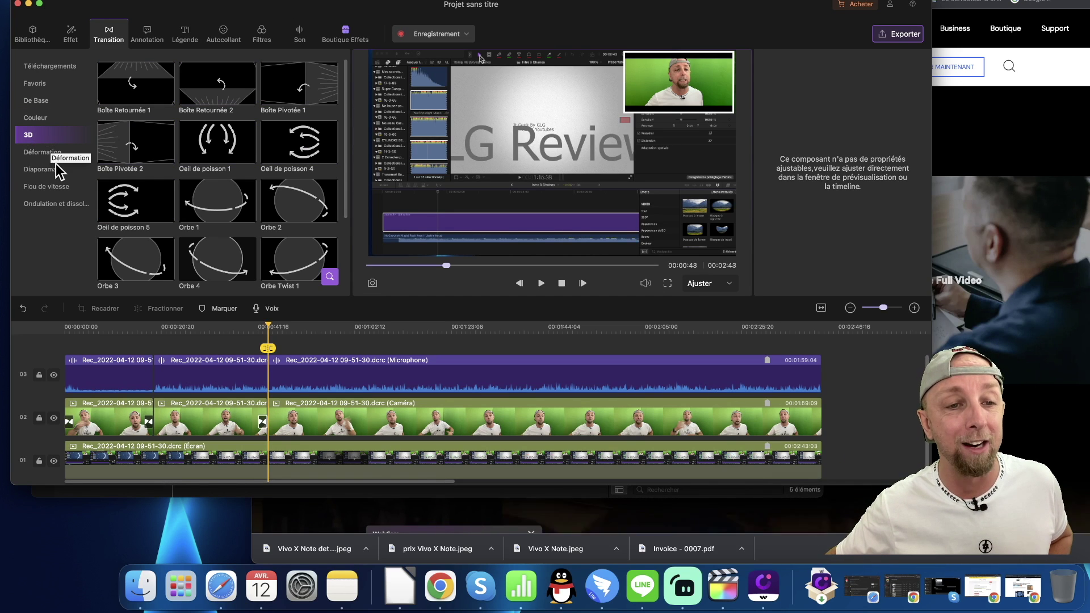
{"action": "left_click", "coordinate": [49, 187]}
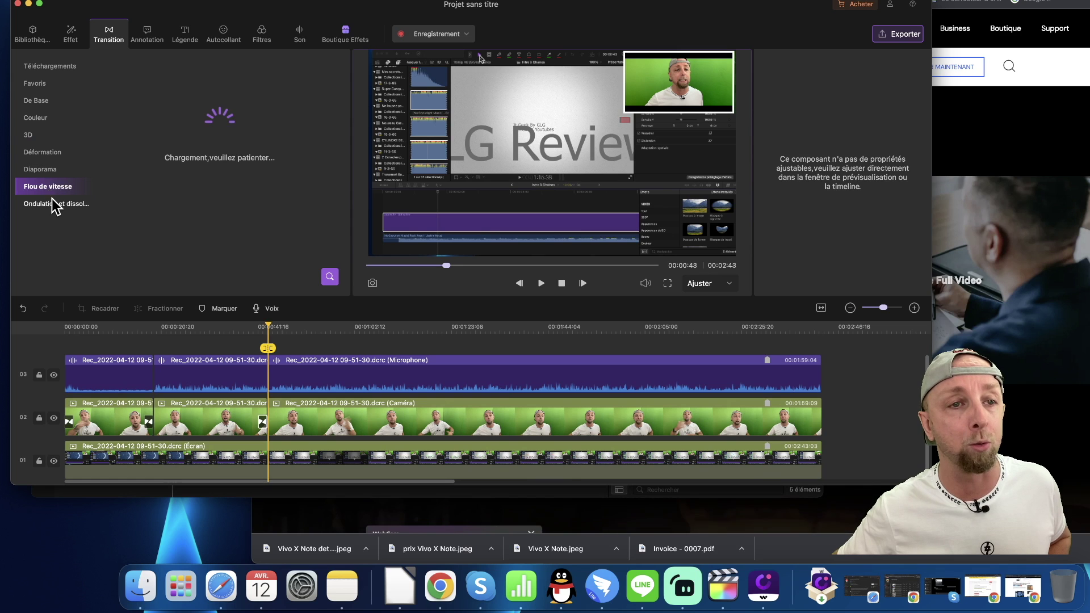
Add a Texte 5 annotation on a new track above the microphone at the 43-second playhead.
{"action": "left_click", "coordinate": [151, 39]}
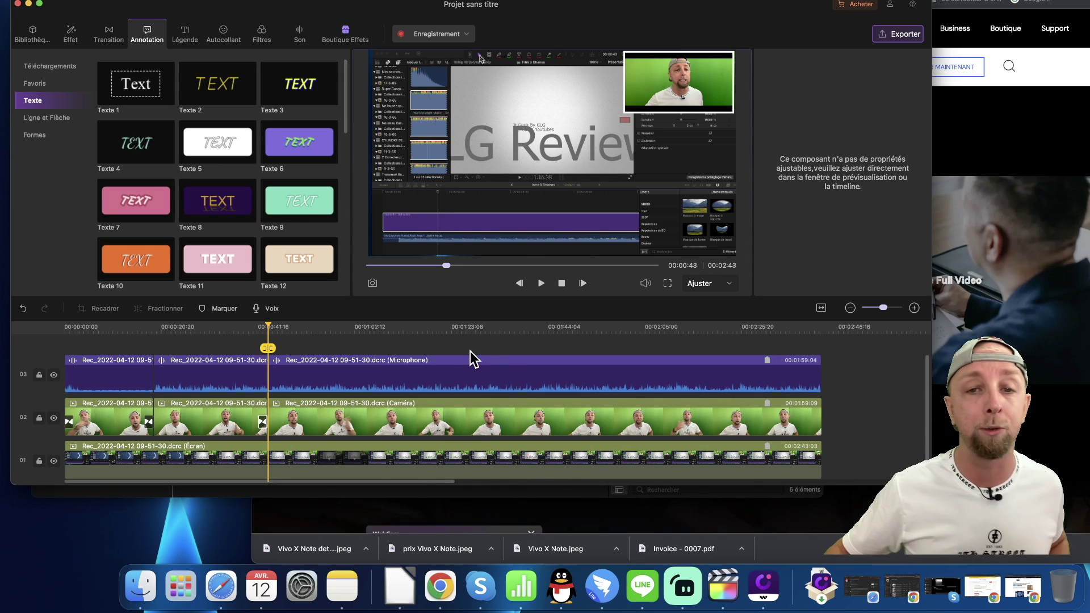
{"action": "left_click_drag", "start_coordinate": [214, 136], "coordinate": [268, 347]}
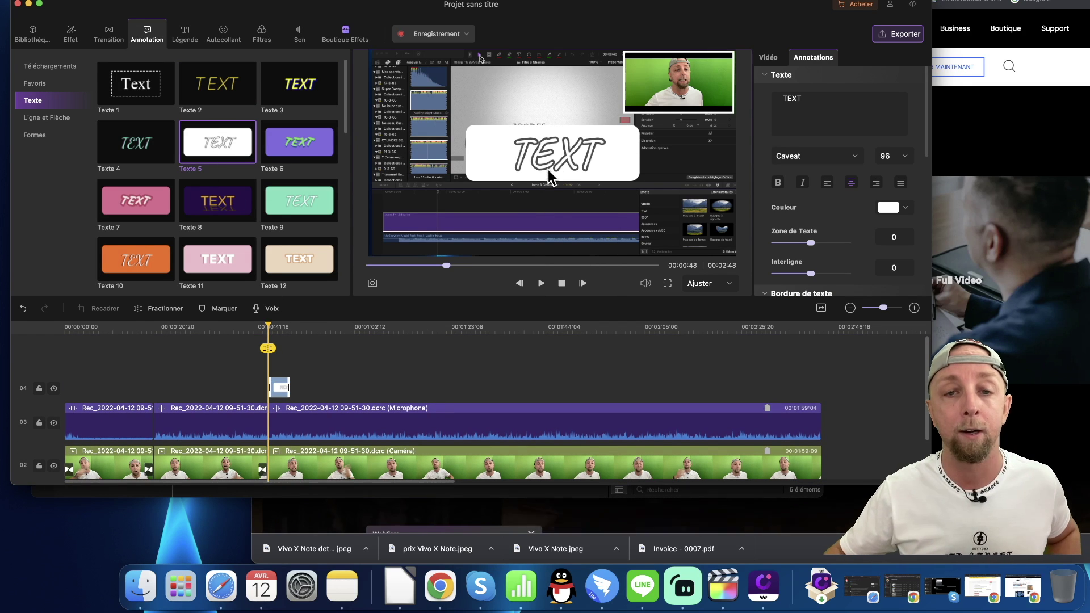
{"action": "double_click", "coordinate": [555, 159]}
{"action": "left_click", "coordinate": [606, 151]}
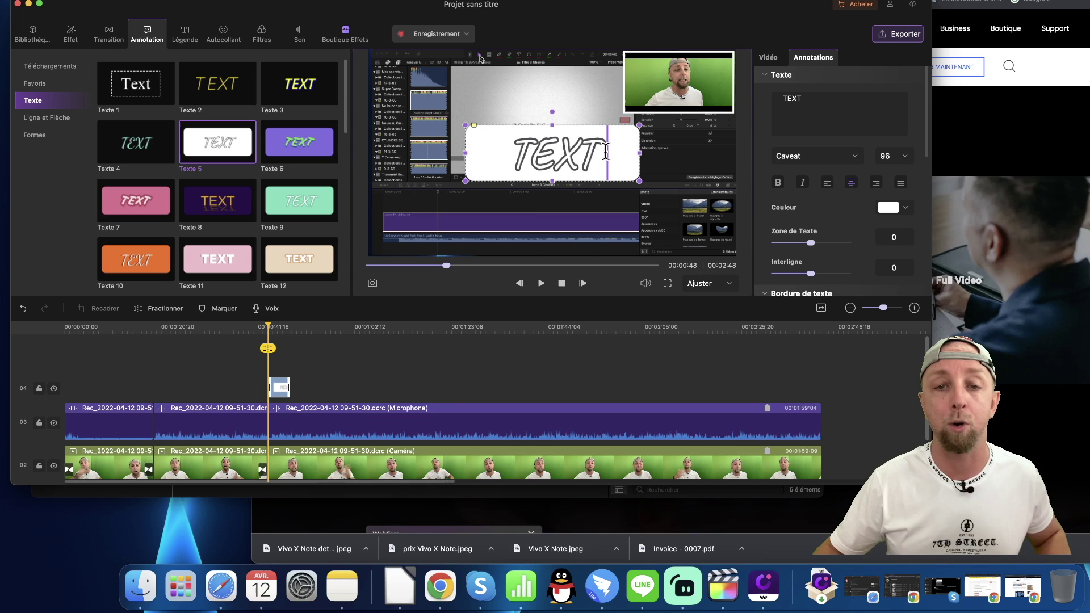
{"action": "left_click", "coordinate": [483, 155], "text": "shift"}
{"action": "key", "text": "BackSpace"}
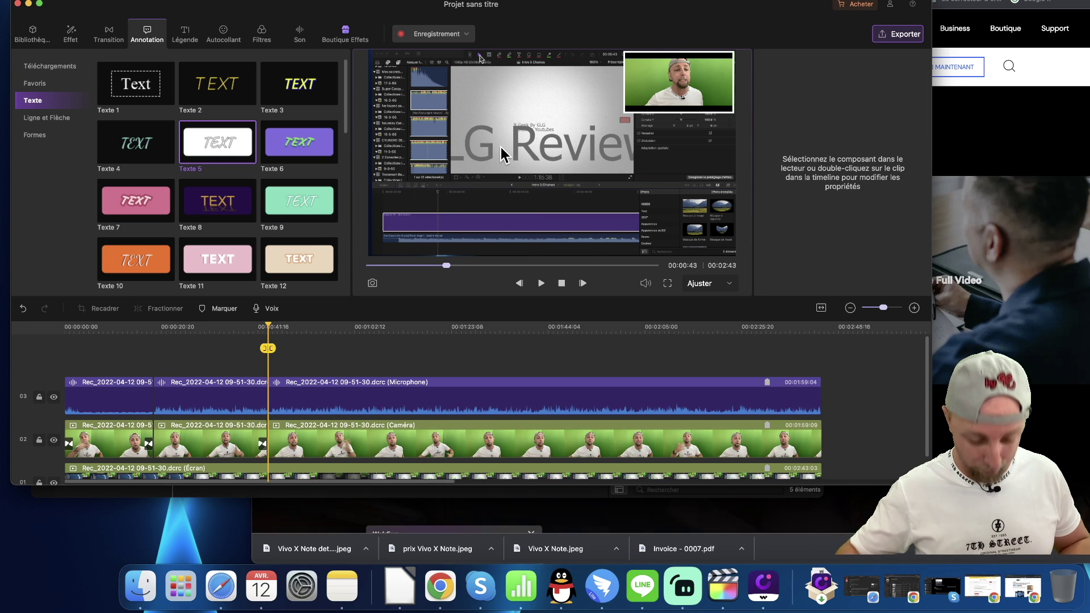
{"action": "key", "text": "super+z"}
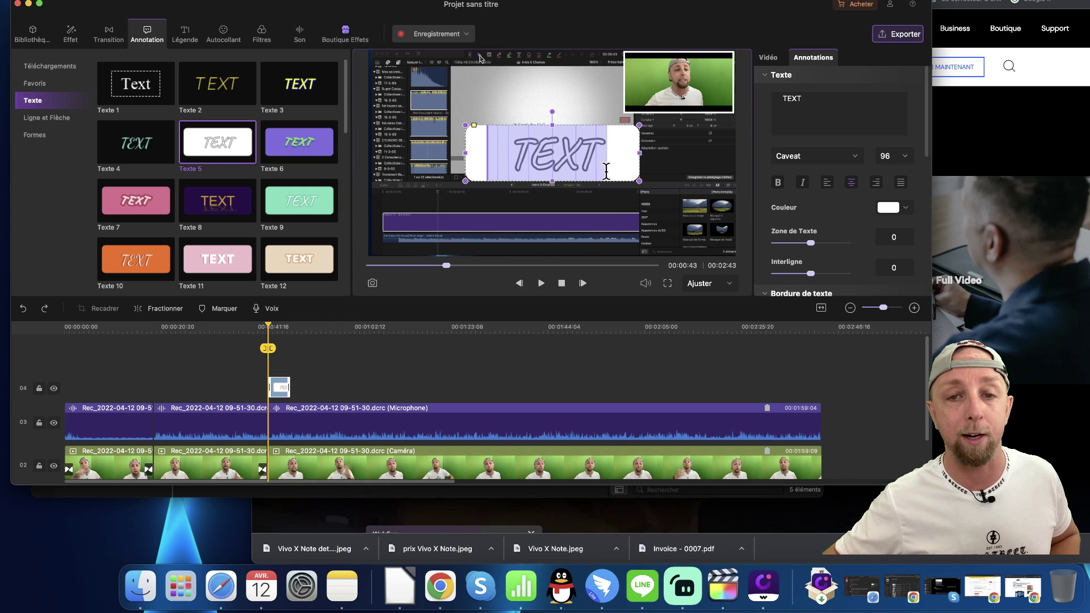
Replace the Texte 5 annotation's placeholder text with "Ma demo".
{"action": "left_click", "coordinate": [836, 92]}
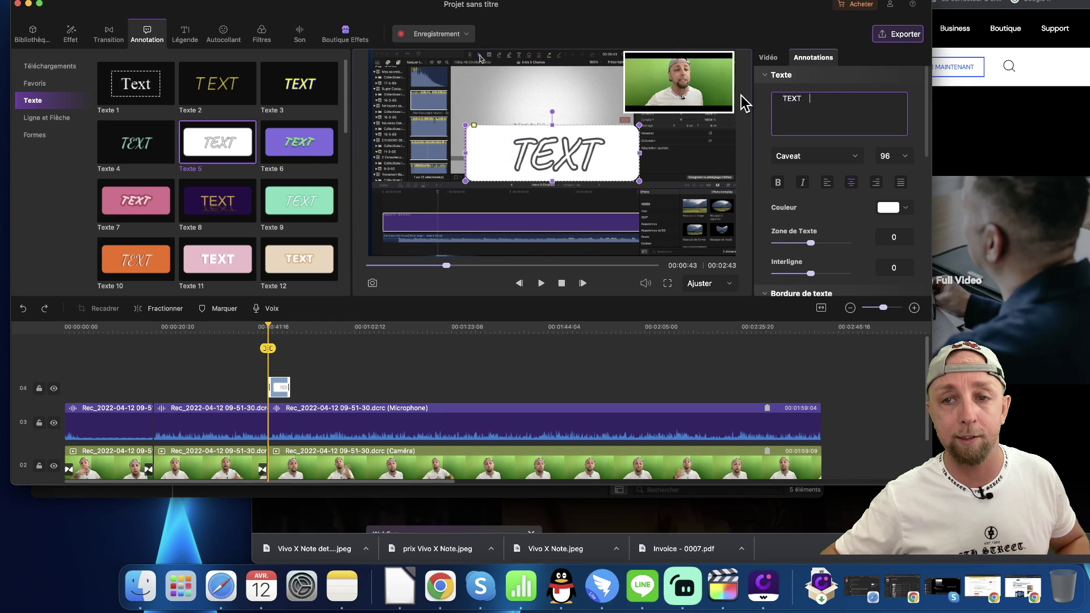
{"action": "type", "text": "M"}
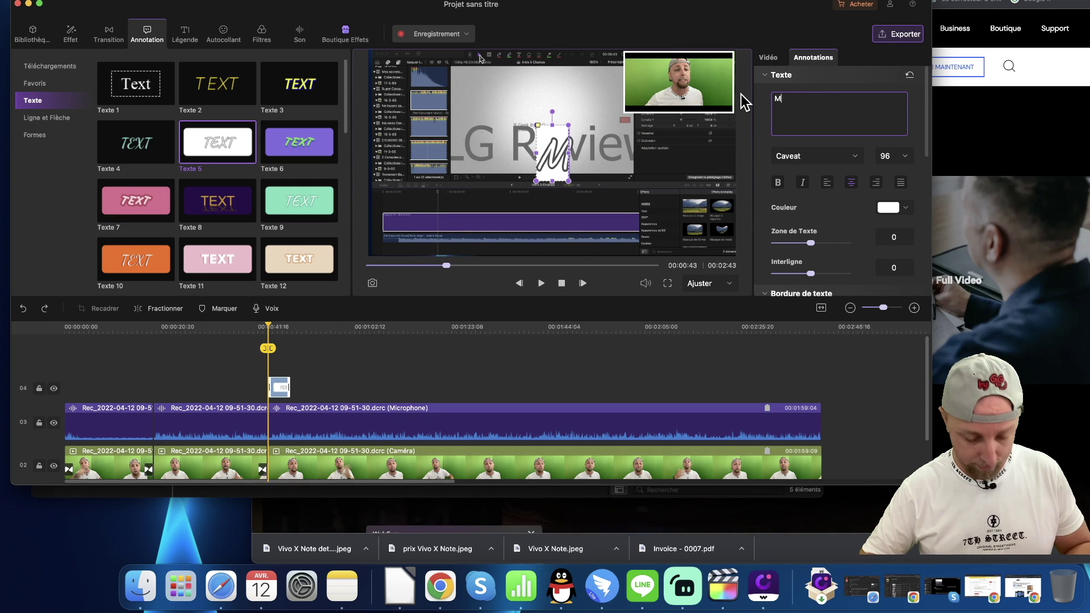
{"action": "type", "text": "a demo"}
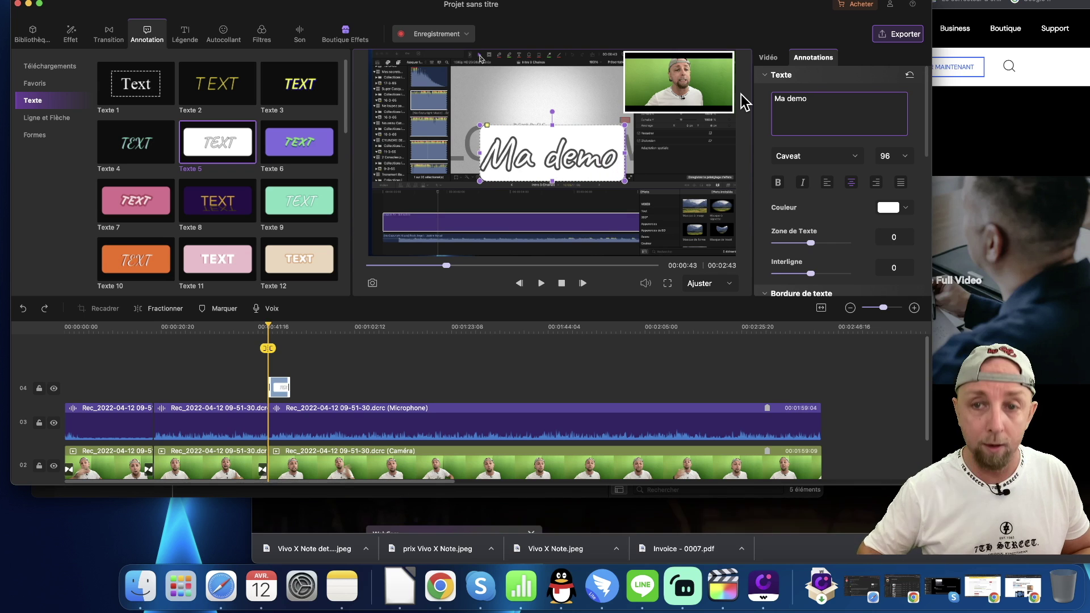
{"action": "left_click", "coordinate": [544, 149]}
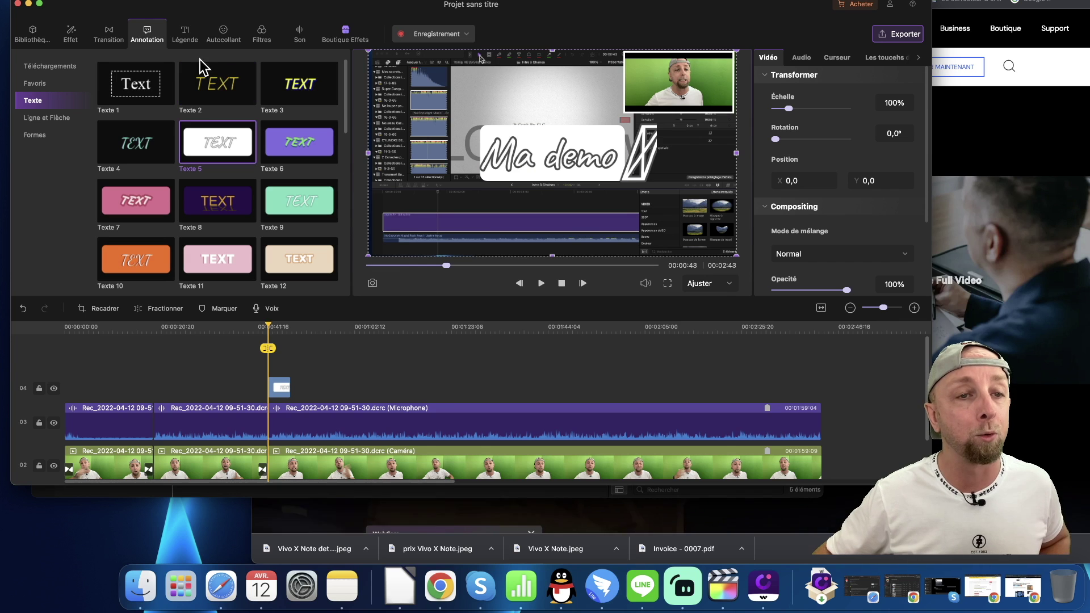
Add the Flèche 1 arrow annotation on a new track at about 1:37 and show that moment in the preview.
{"action": "scroll", "coordinate": [215, 128], "scroll_direction": "down", "scroll_amount": 10}
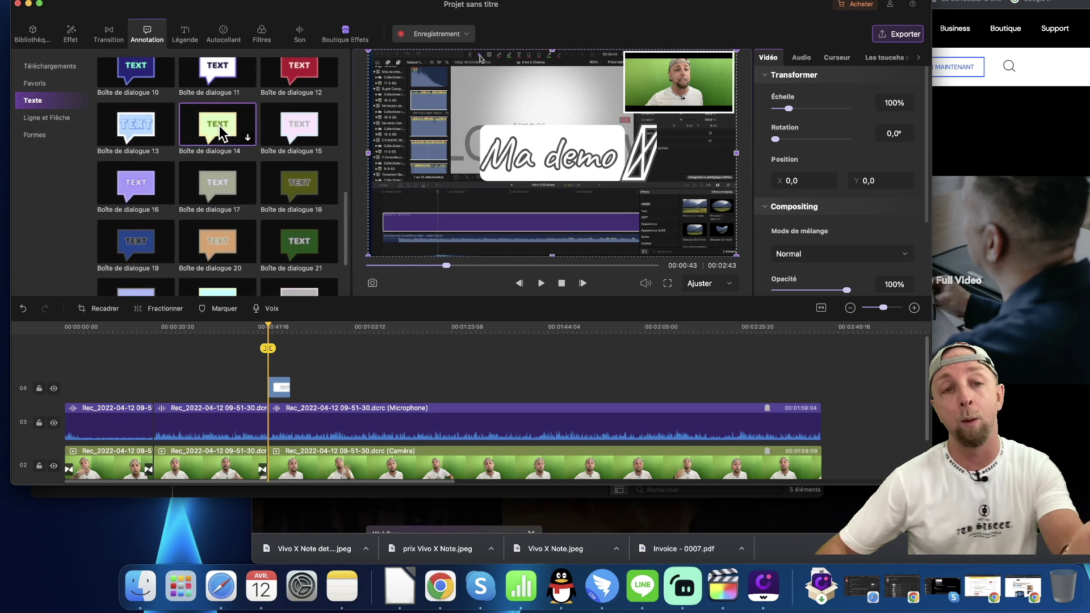
{"action": "left_click", "coordinate": [61, 120]}
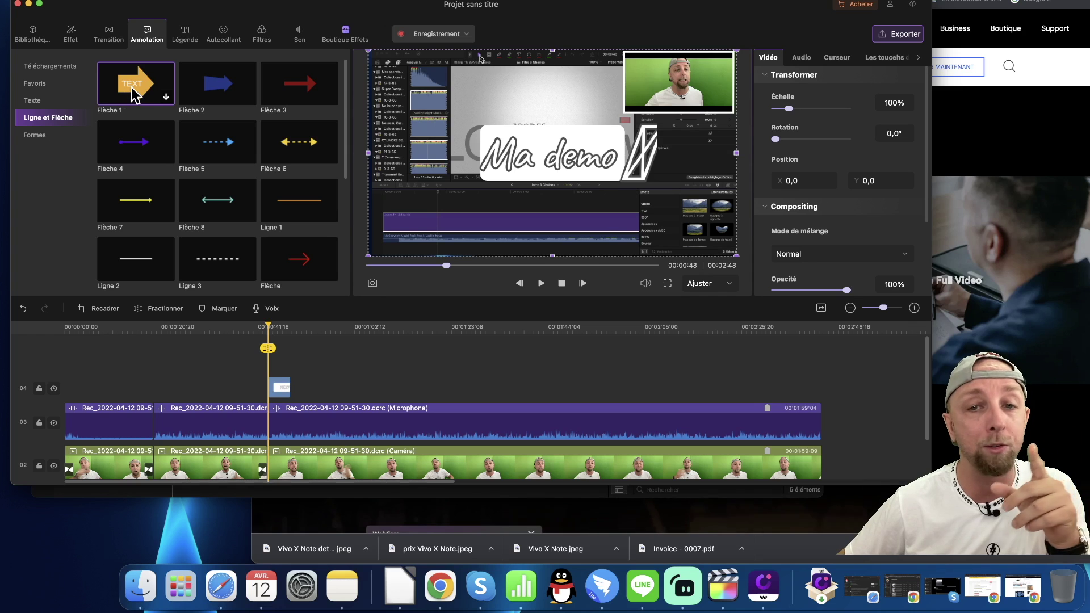
{"action": "left_click_drag", "start_coordinate": [166, 110], "coordinate": [505, 404]}
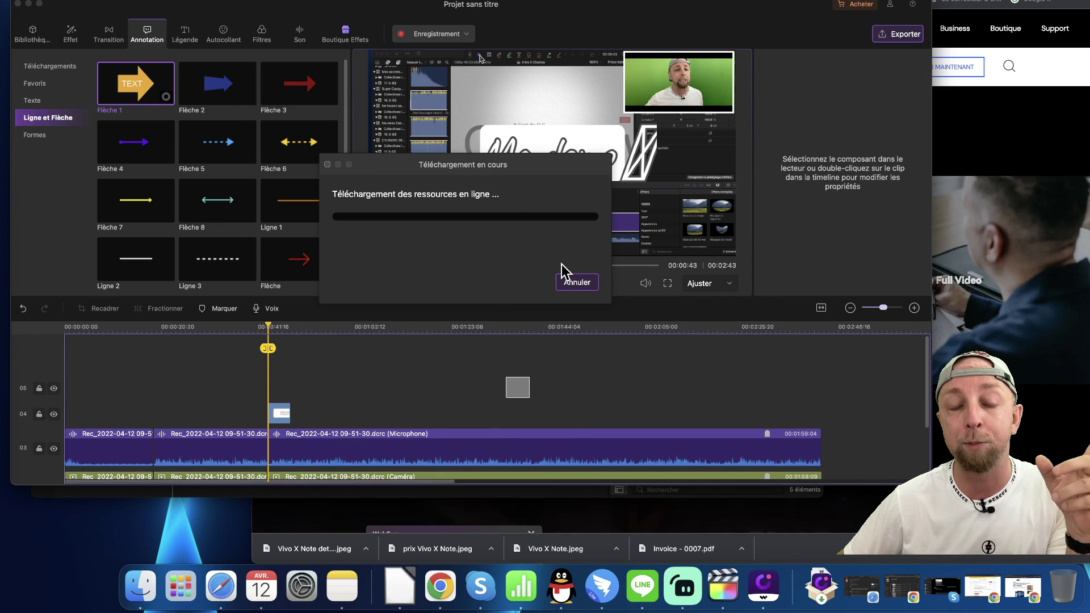
{"action": "left_click", "coordinate": [516, 331]}
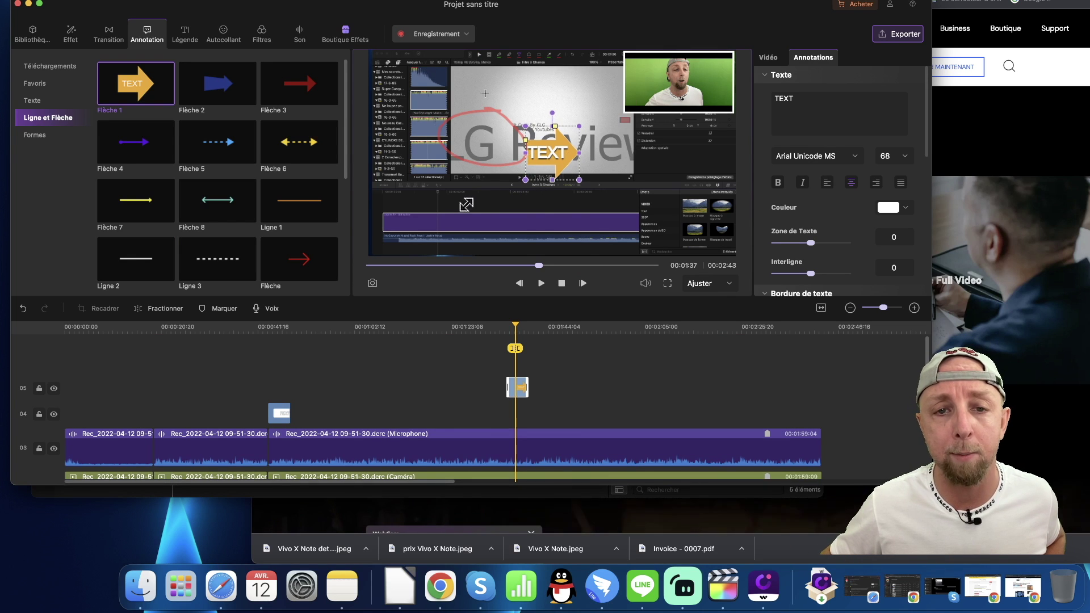
Enlarge the arrow, tilt it toward the upper right and place it just below the circled letter G in the video.
{"action": "mouse_move", "coordinate": [466, 205]}
{"action": "left_mouse_down"}
{"action": "mouse_move", "coordinate": [457, 219]}
{"action": "mouse_move", "coordinate": [488, 195]}
{"action": "left_mouse_up"}
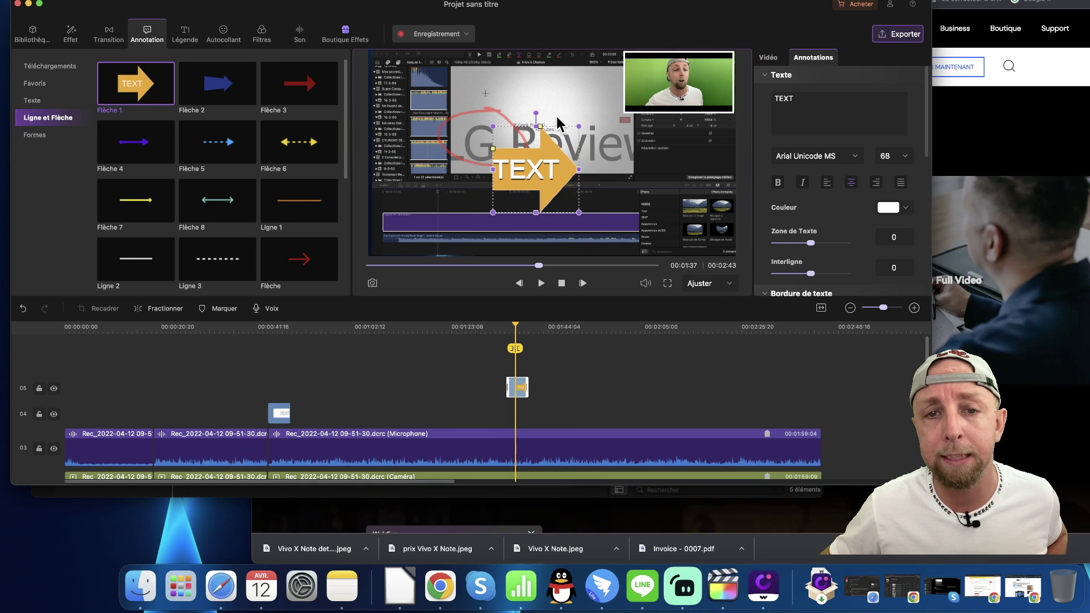
{"action": "left_click_drag", "start_coordinate": [529, 111], "coordinate": [488, 107]}
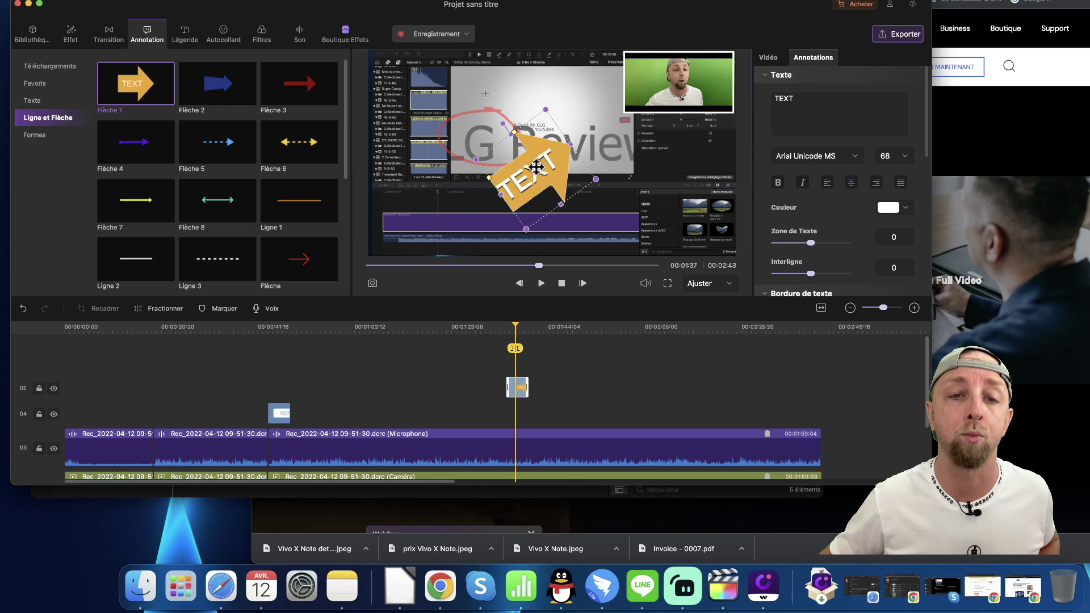
{"action": "left_click_drag", "start_coordinate": [422, 173], "coordinate": [294, 184]}
Replace the arrow's placeholder text with "By GLG".
{"action": "double_click", "coordinate": [784, 99]}
{"action": "type", "text": "By"}
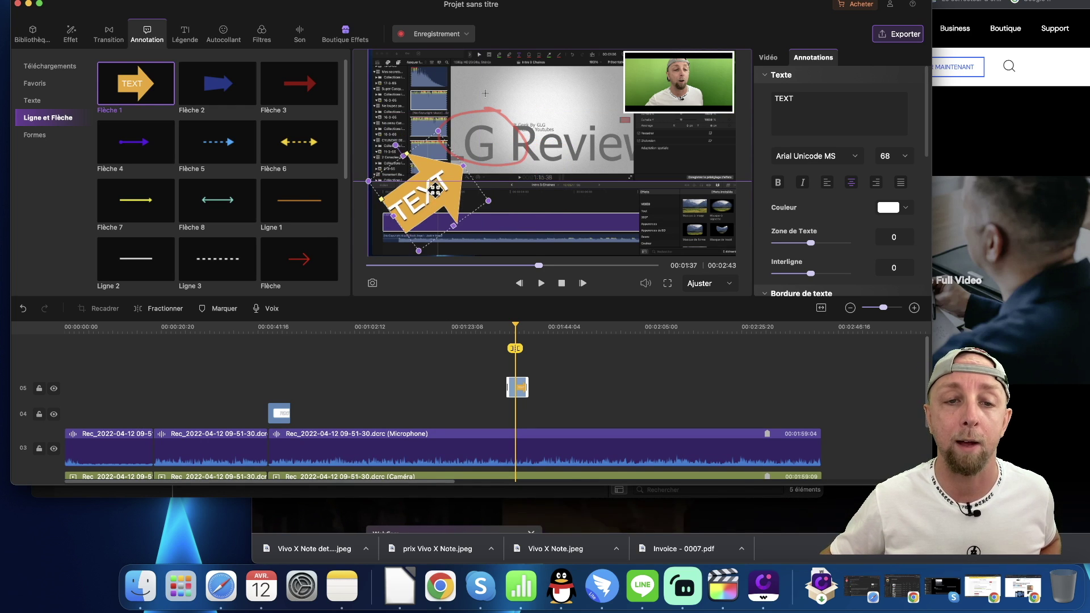
{"action": "type", "text": " GLG"}
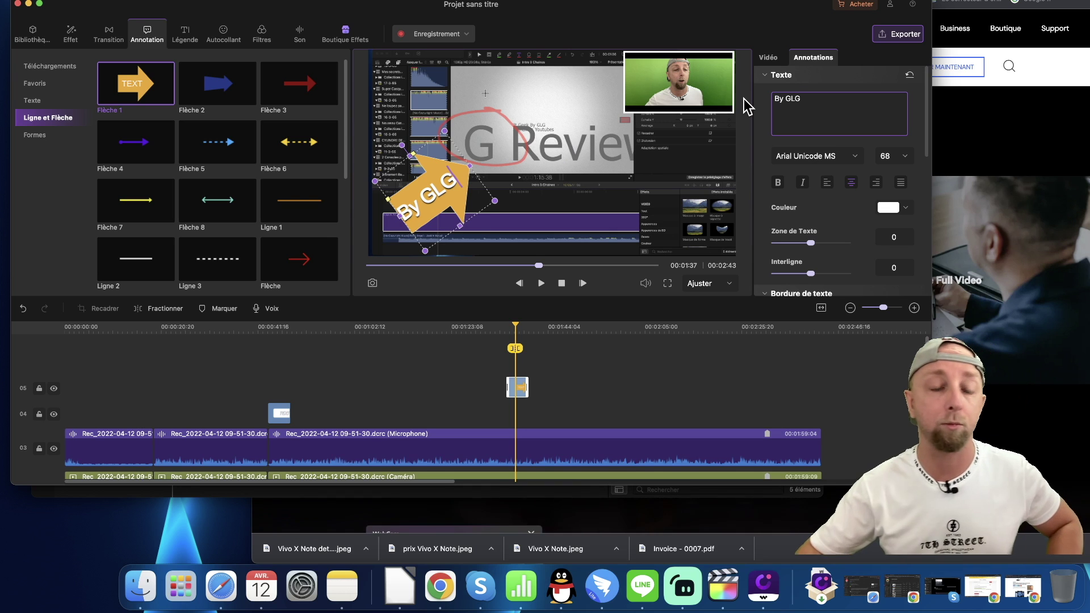
Add the Opérateur 1 opening title on a new track at the very start of the timeline.
{"action": "left_click", "coordinate": [35, 136]}
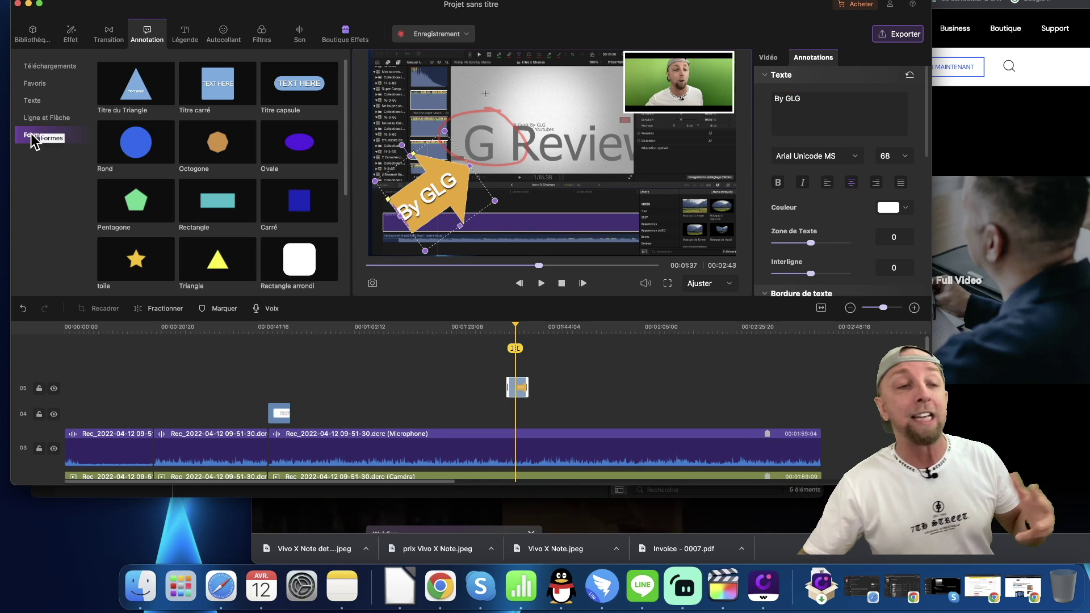
{"action": "left_click", "coordinate": [188, 39]}
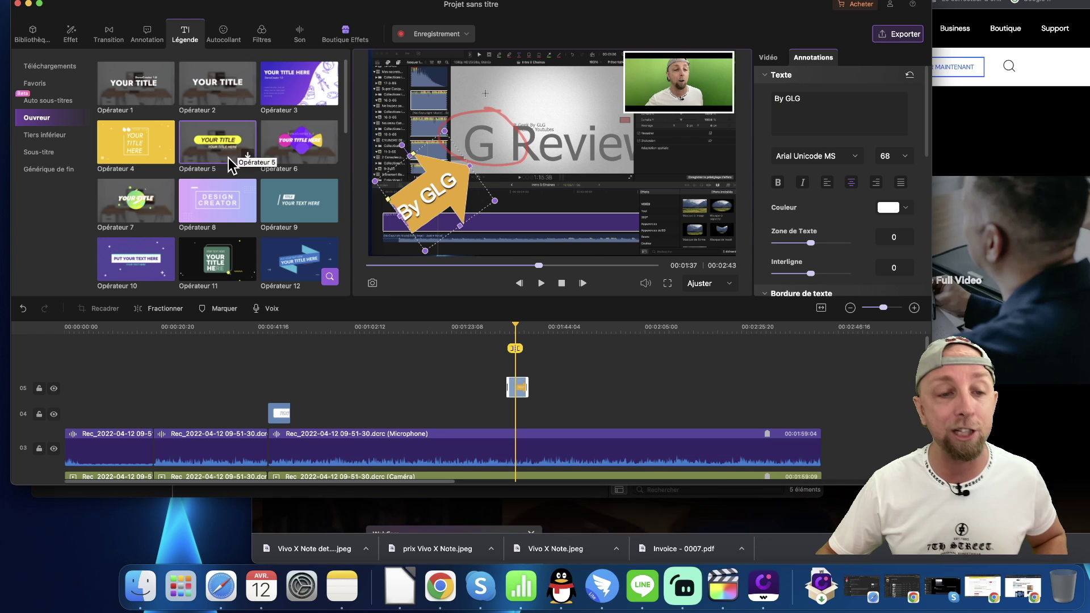
{"action": "scroll", "coordinate": [278, 385], "scroll_direction": "down", "scroll_amount": 3}
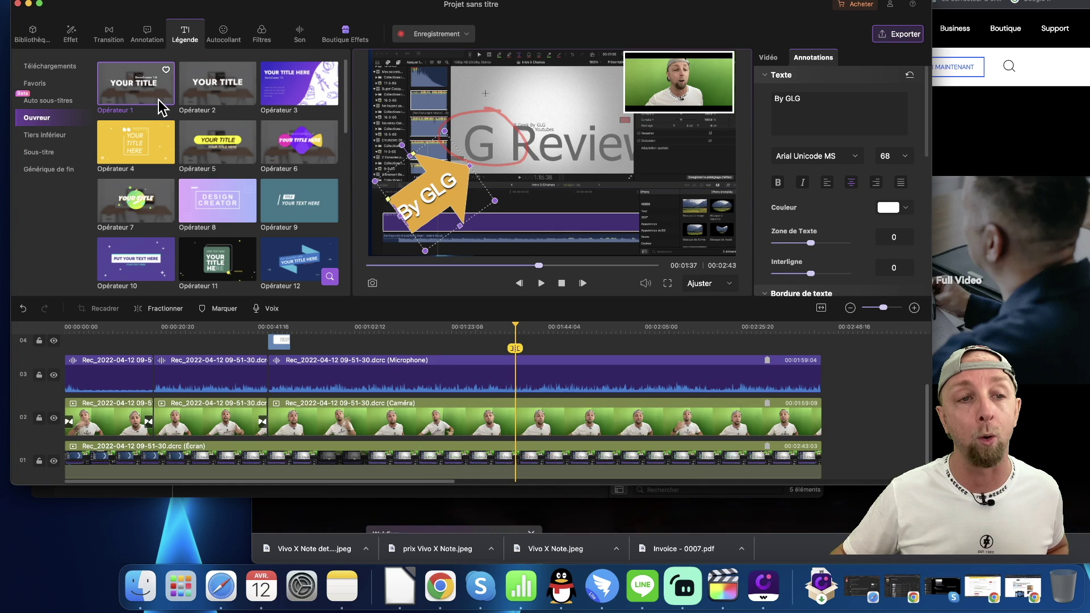
{"action": "left_click_drag", "start_coordinate": [146, 88], "coordinate": [62, 346]}
{"action": "scroll", "coordinate": [63, 364], "scroll_direction": "down", "scroll_amount": 3}
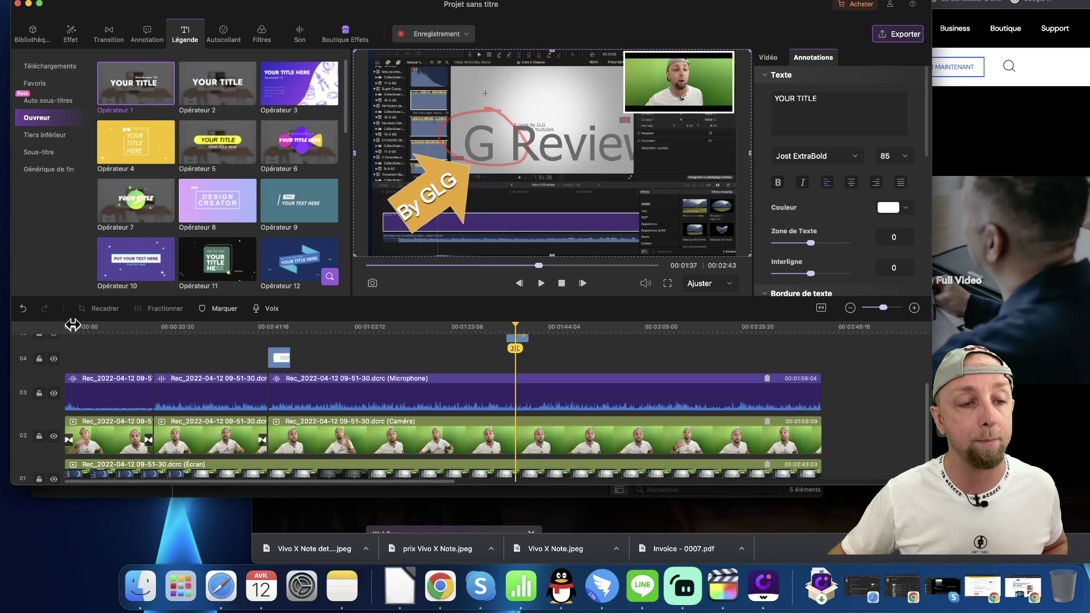
{"action": "scroll", "coordinate": [67, 365], "scroll_direction": "up", "scroll_amount": 2}
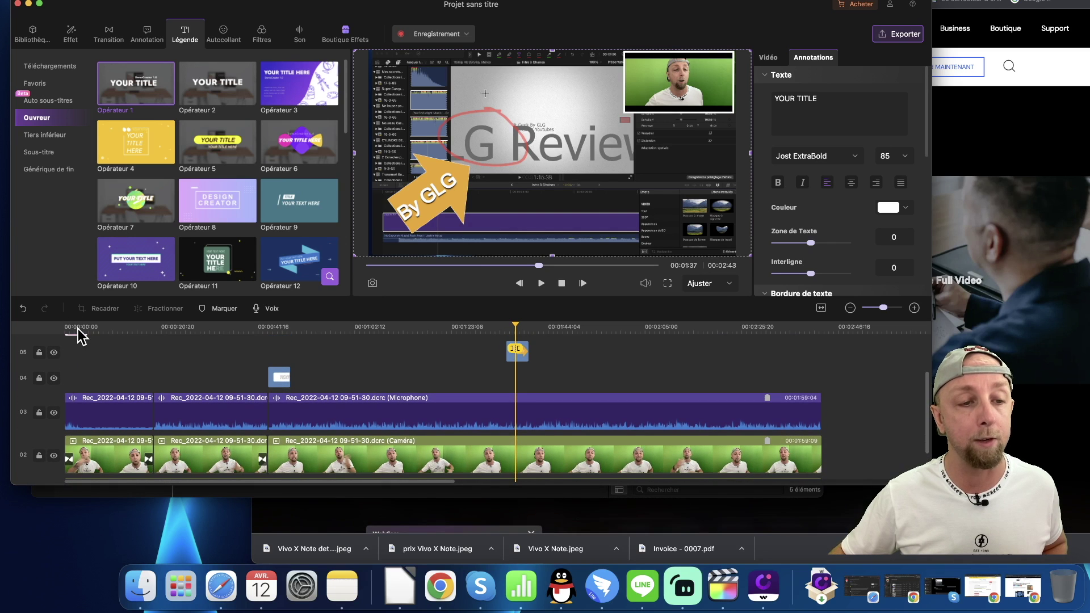
Replace the opening title's main placeholder text at the start of the video with "Demo by GLG".
{"action": "left_click", "coordinate": [80, 335]}
{"action": "scroll", "coordinate": [79, 363], "scroll_direction": "up", "scroll_amount": 3}
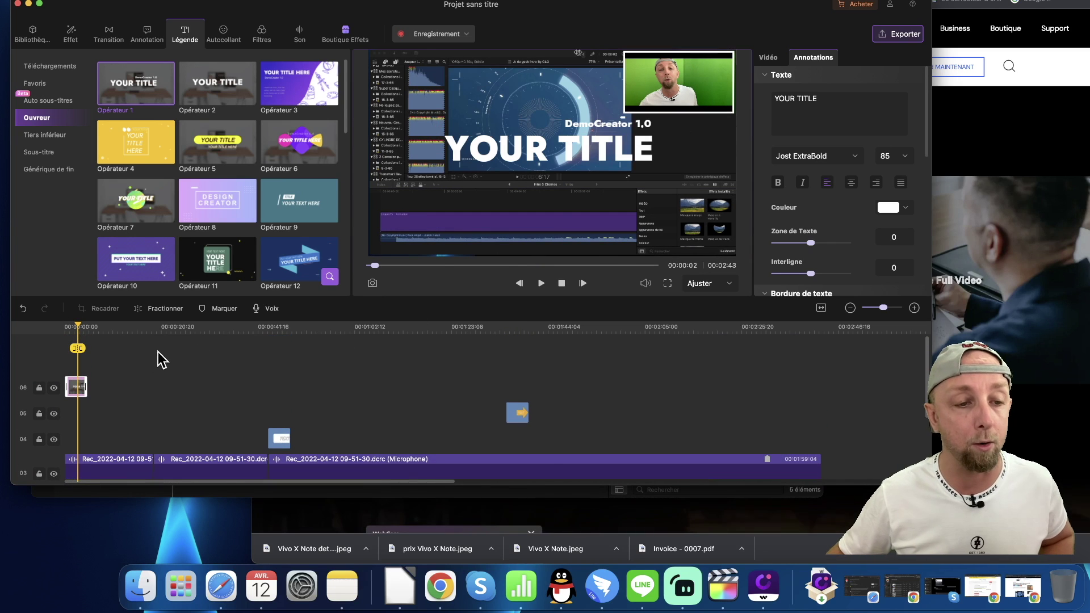
{"action": "double_click", "coordinate": [518, 156]}
{"action": "type", "text": "Demo by GLG"}
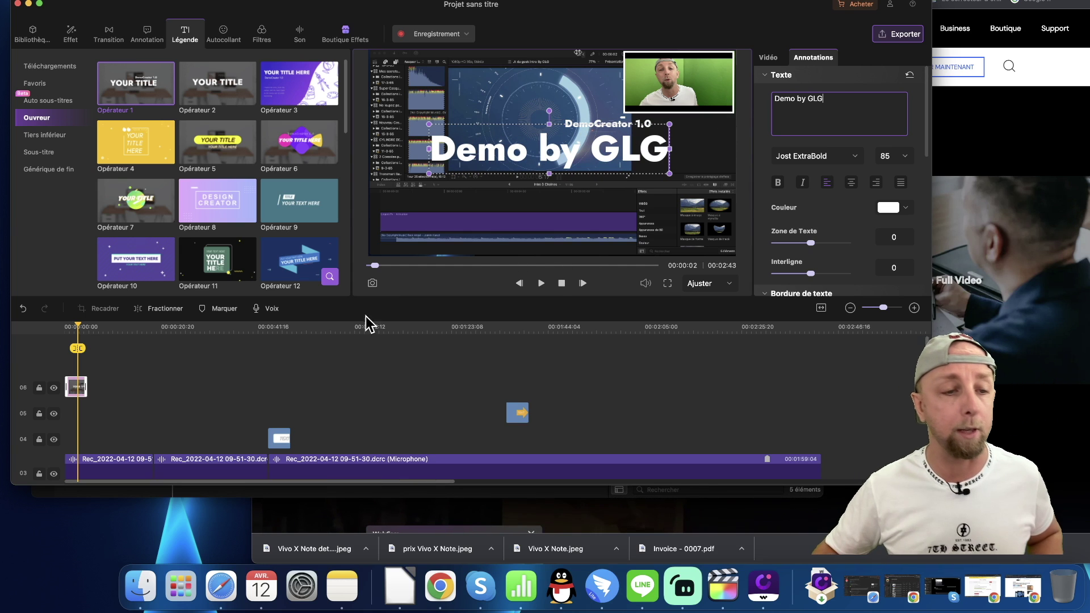
Play the video from the very beginning to check the opening title's animation.
{"action": "scroll", "coordinate": [419, 389], "scroll_direction": "down", "scroll_amount": 5}
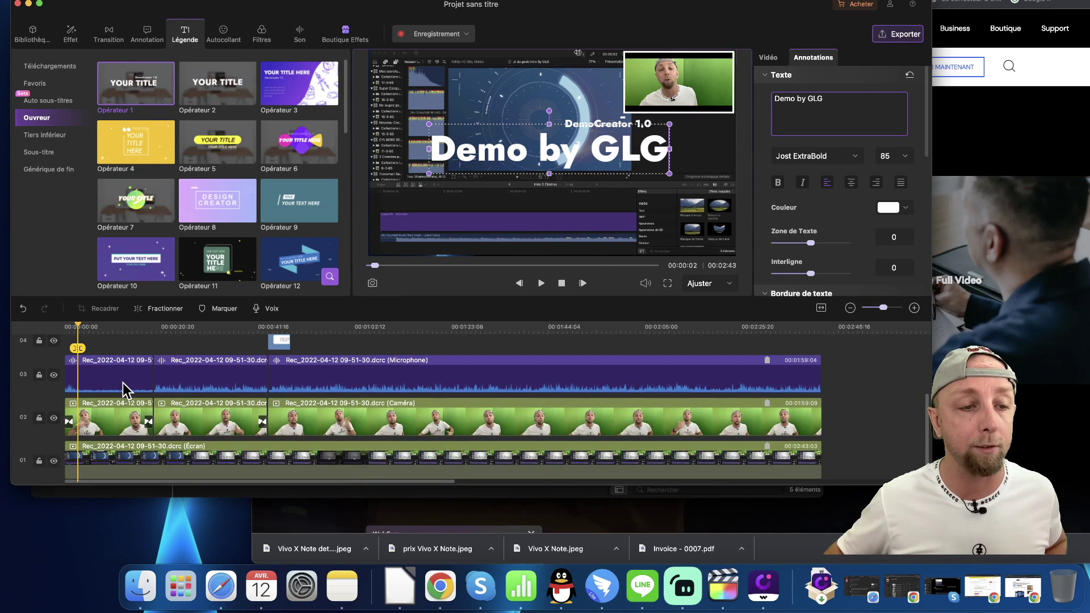
{"action": "scroll", "coordinate": [123, 390], "scroll_direction": "up", "scroll_amount": 5}
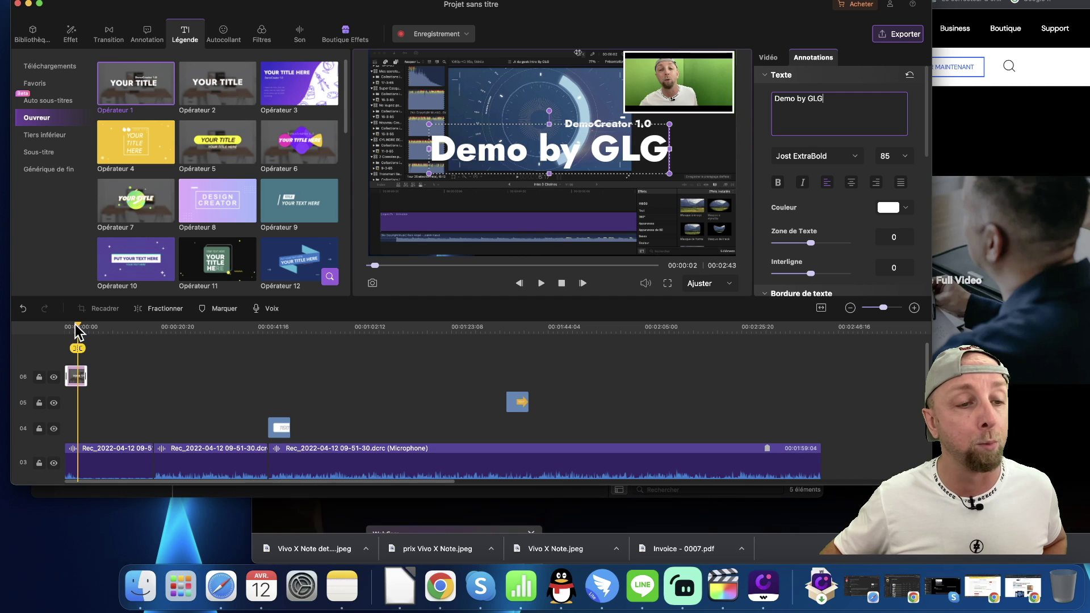
{"action": "left_click_drag", "start_coordinate": [77, 322], "coordinate": [62, 322]}
{"action": "key", "text": "space"}
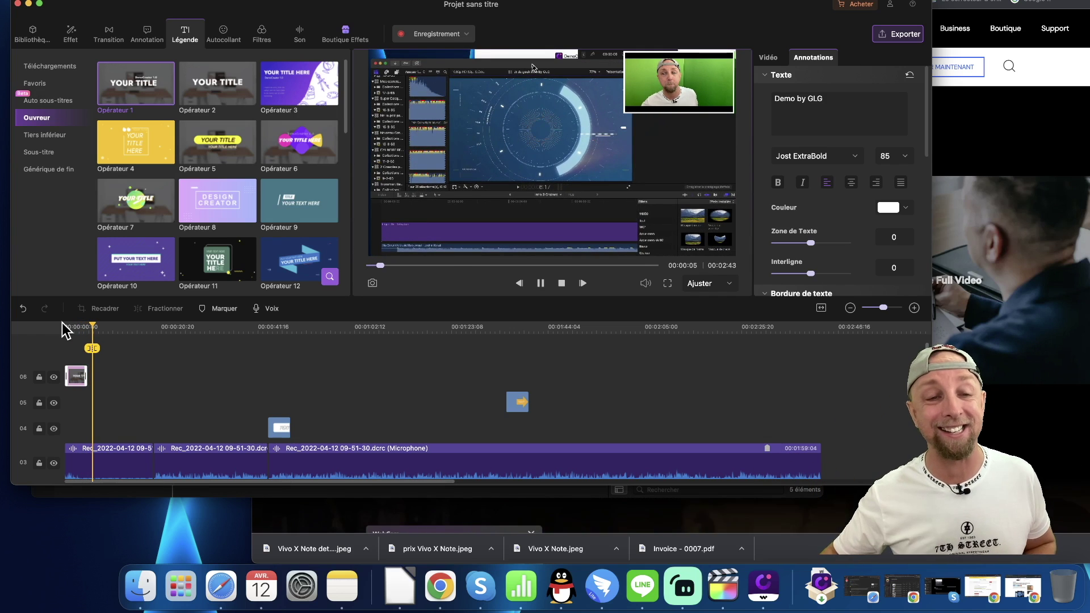
{"action": "key", "text": "space"}
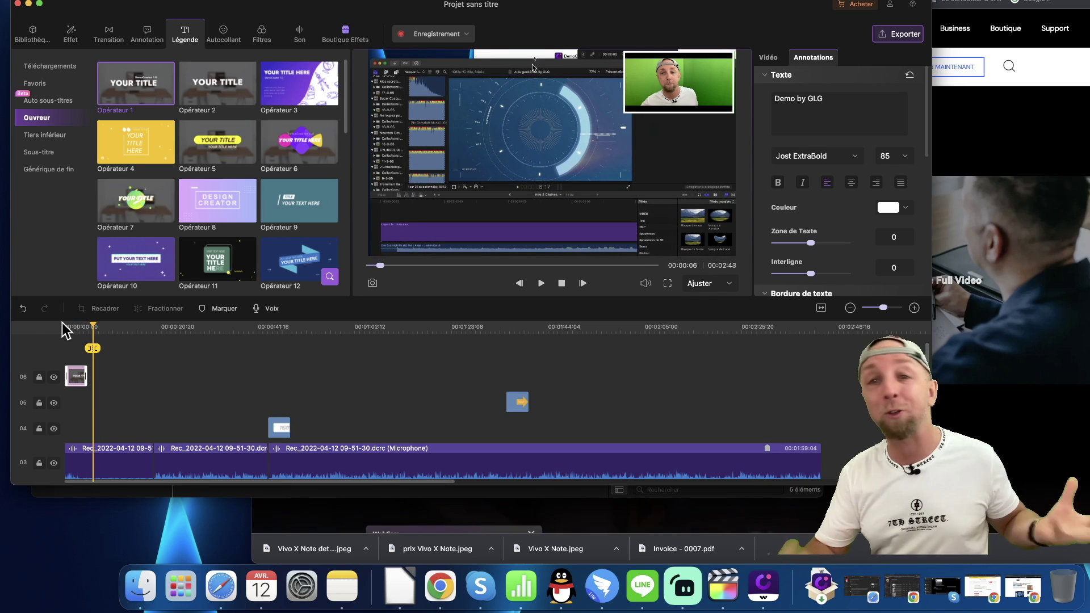
Browse the caption templates for openers, lower thirds, subtitles and end credits.
{"action": "scroll", "coordinate": [194, 181], "scroll_direction": "down", "scroll_amount": 3}
{"action": "scroll", "coordinate": [195, 182], "scroll_direction": "down", "scroll_amount": 10}
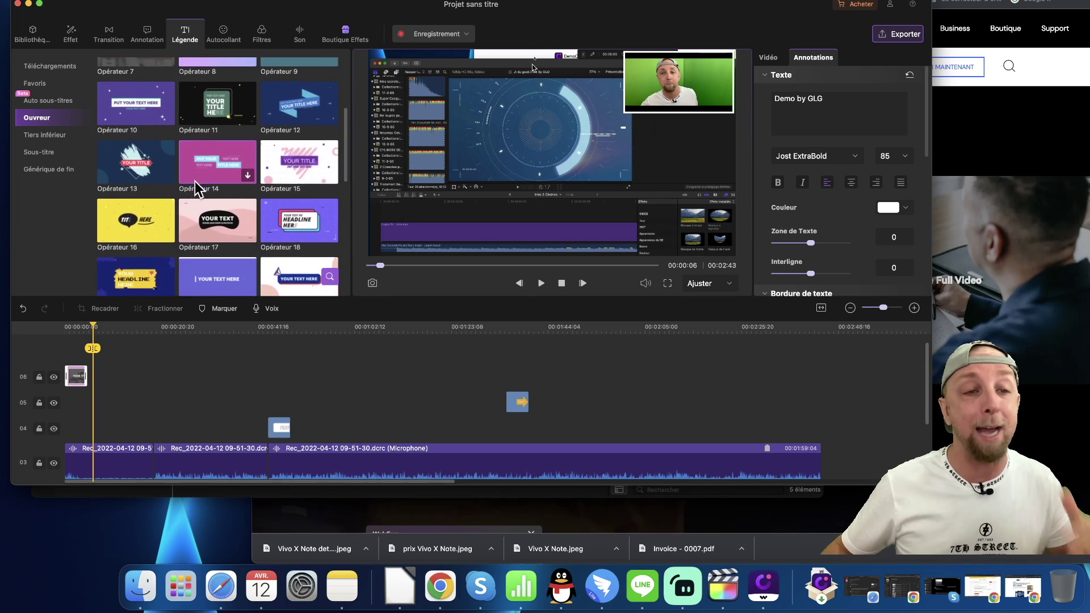
{"action": "left_click", "coordinate": [56, 138]}
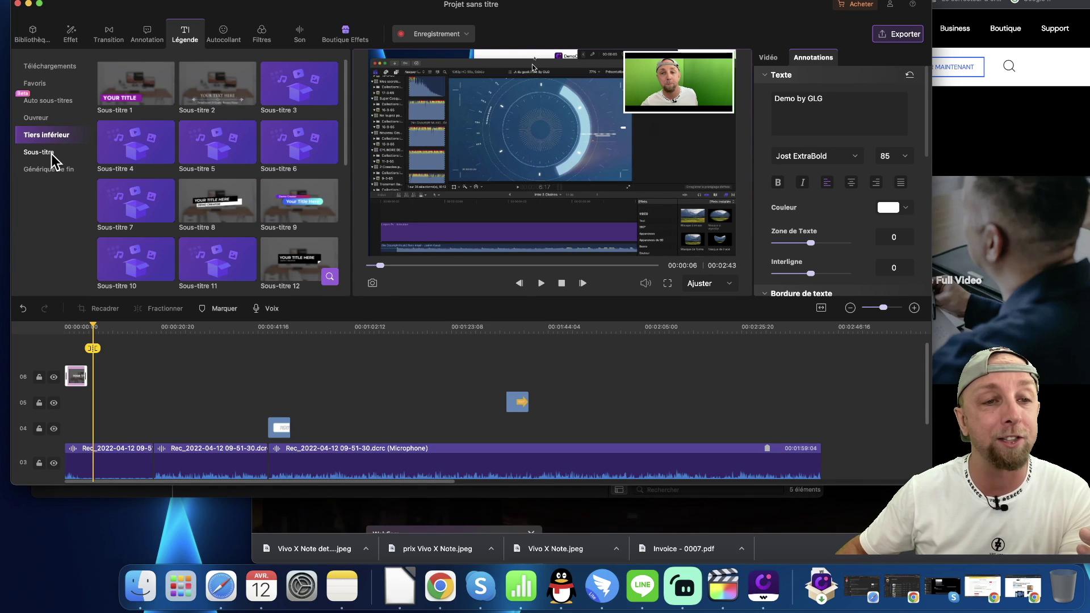
{"action": "left_click", "coordinate": [51, 153]}
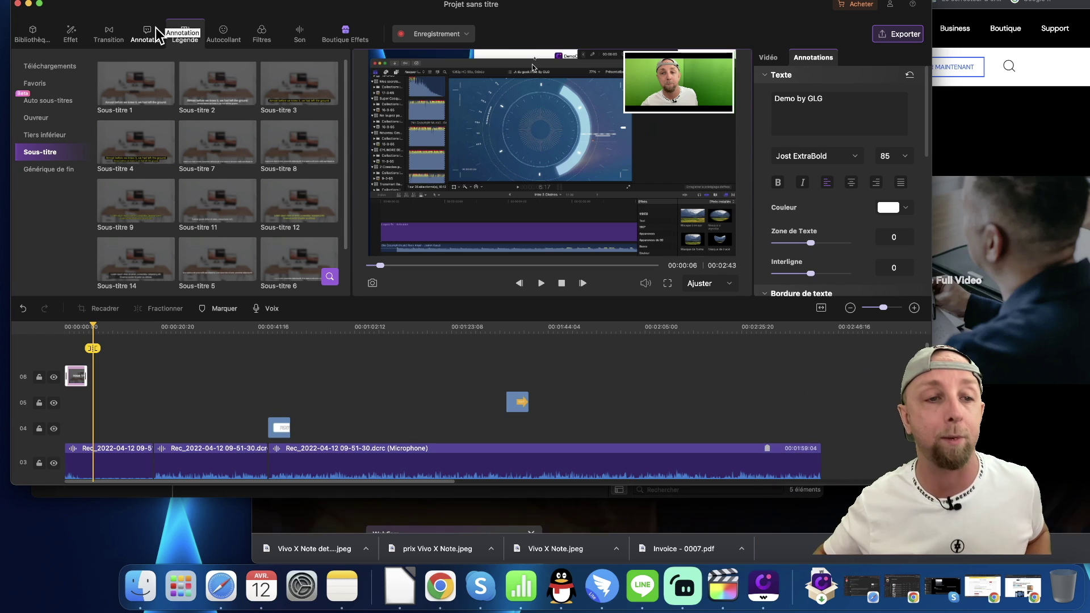
{"action": "left_click", "coordinate": [58, 169]}
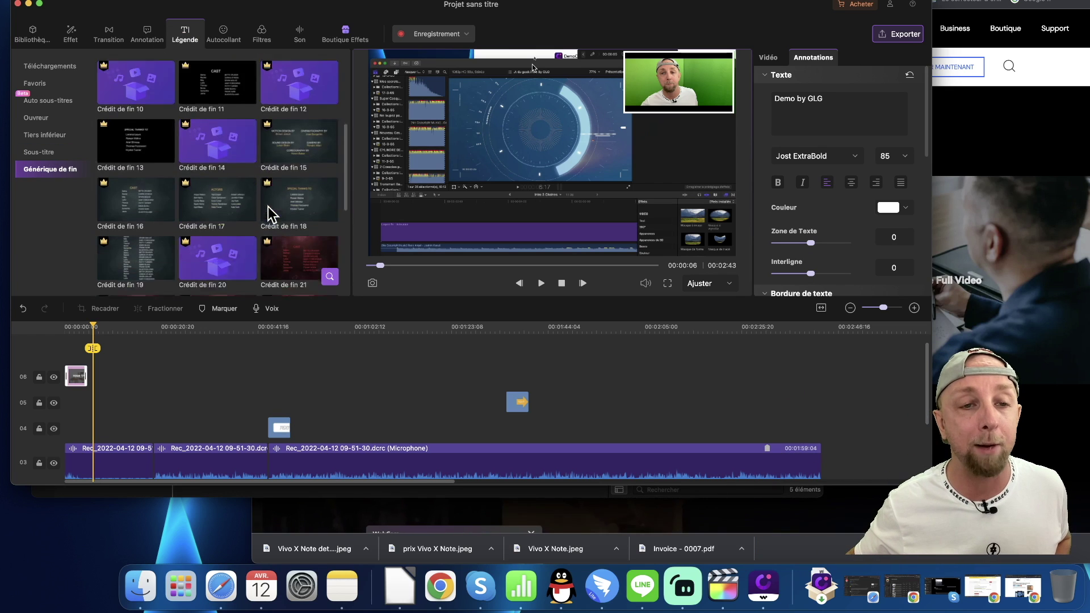
{"action": "scroll", "coordinate": [268, 212], "scroll_direction": "down", "scroll_amount": 5}
{"action": "scroll", "coordinate": [268, 207], "scroll_direction": "up", "scroll_amount": 5}
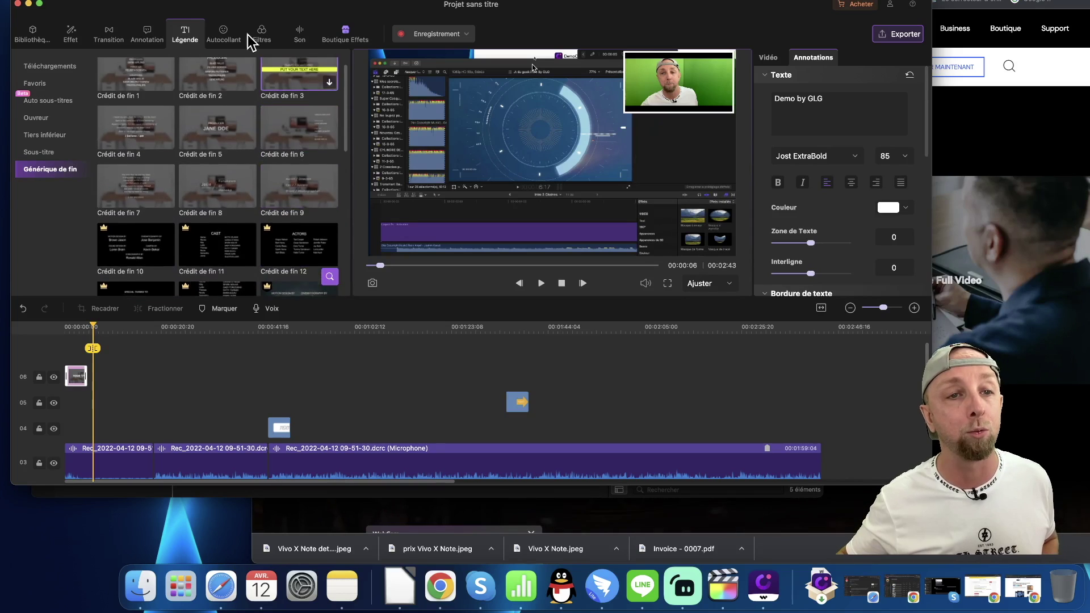
Add the Tyrannosaurus sticker on a new track at about 1:08 and play back its animation.
{"action": "left_click", "coordinate": [230, 34]}
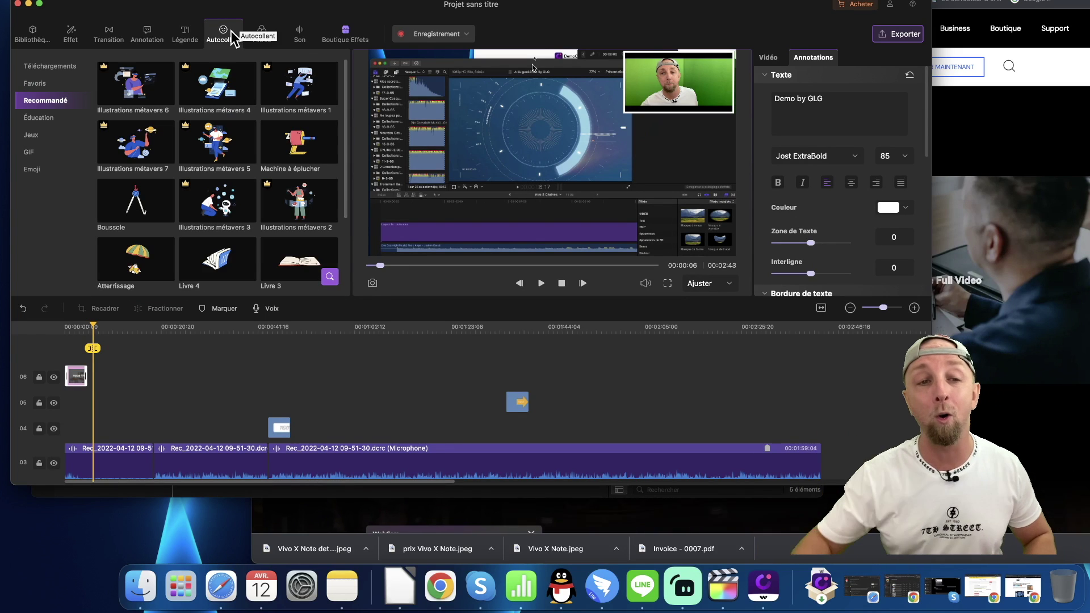
{"action": "scroll", "coordinate": [235, 202], "scroll_direction": "down", "scroll_amount": 6}
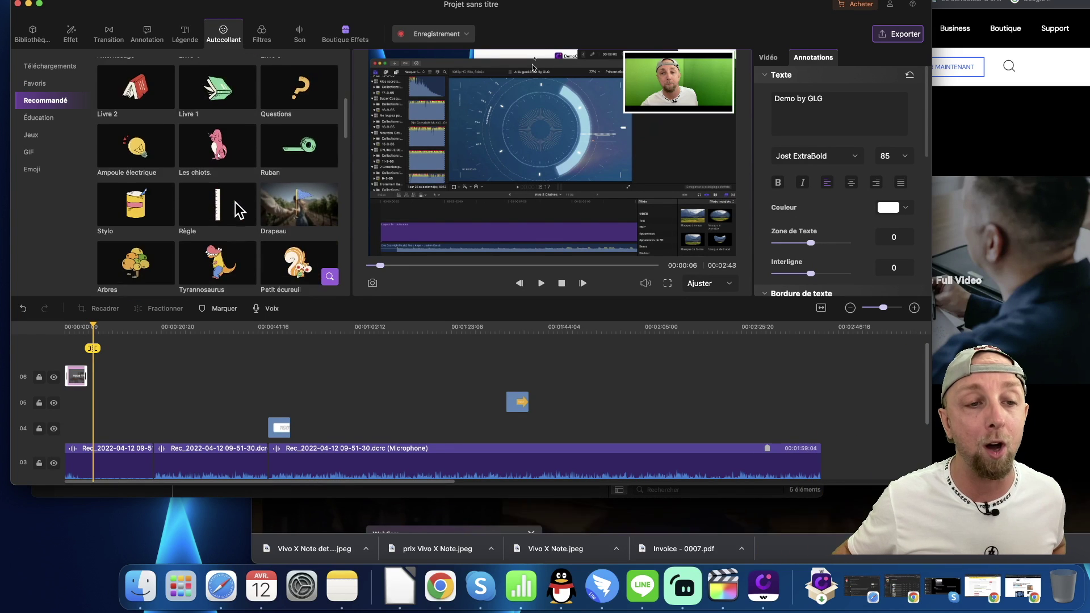
{"action": "scroll", "coordinate": [235, 203], "scroll_direction": "down", "scroll_amount": 2}
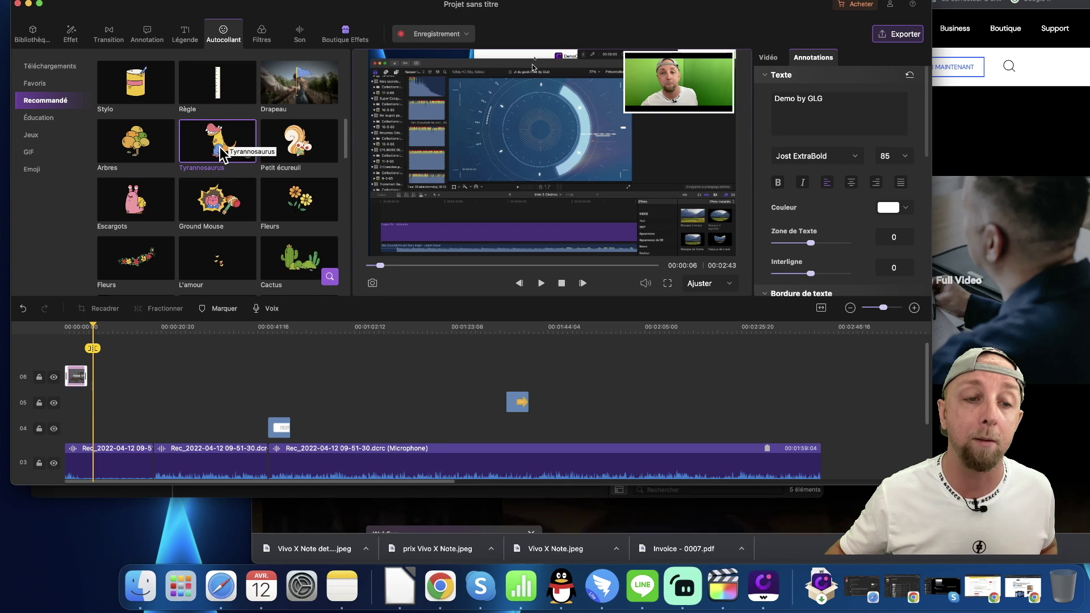
{"action": "left_click_drag", "start_coordinate": [244, 159], "coordinate": [390, 377]}
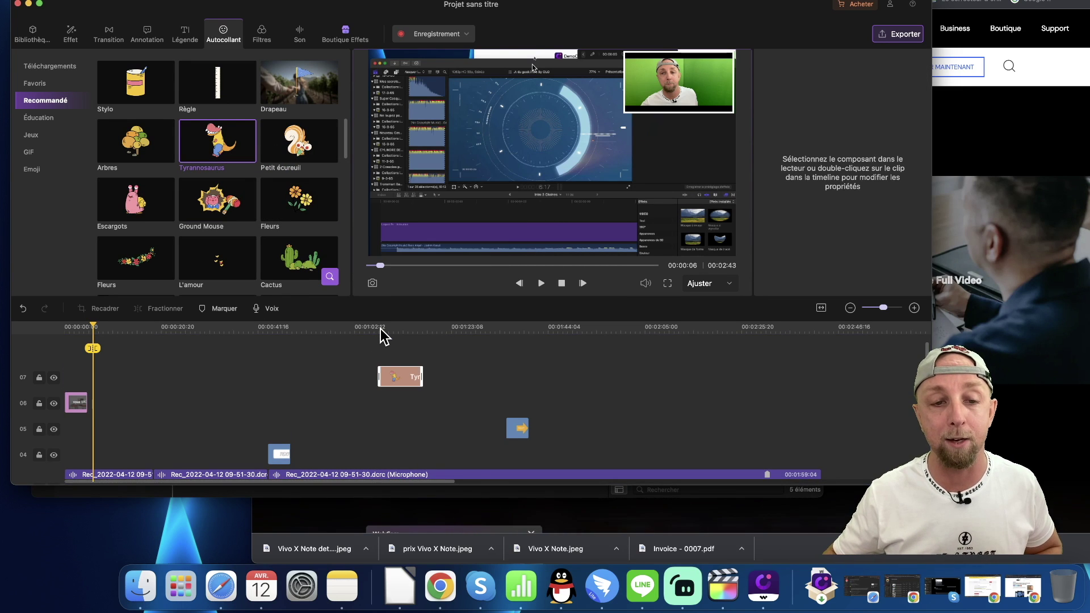
{"action": "left_click", "coordinate": [380, 328]}
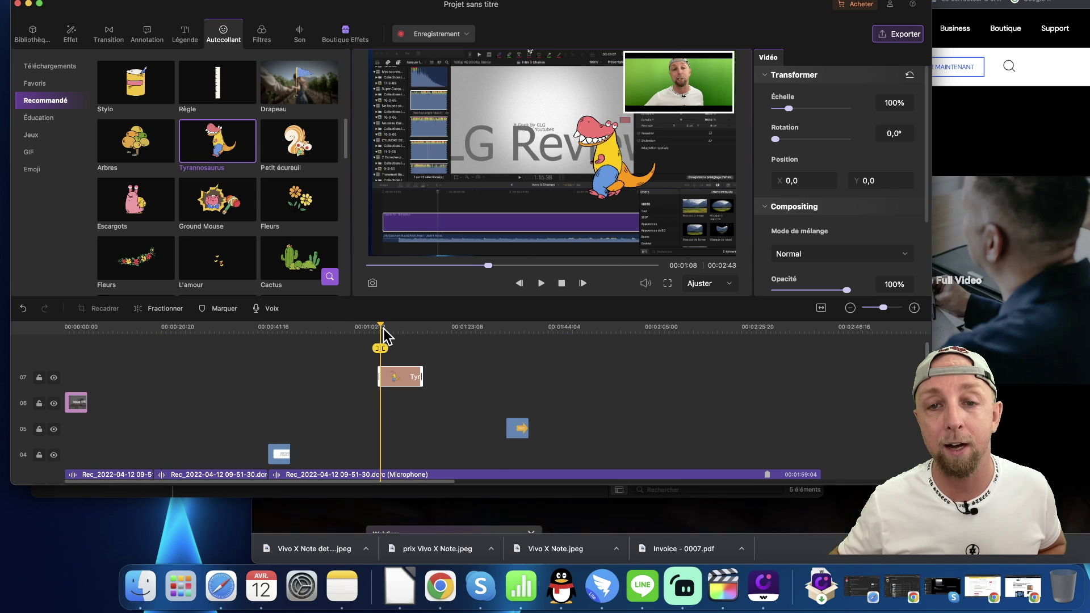
{"action": "key", "text": "space"}
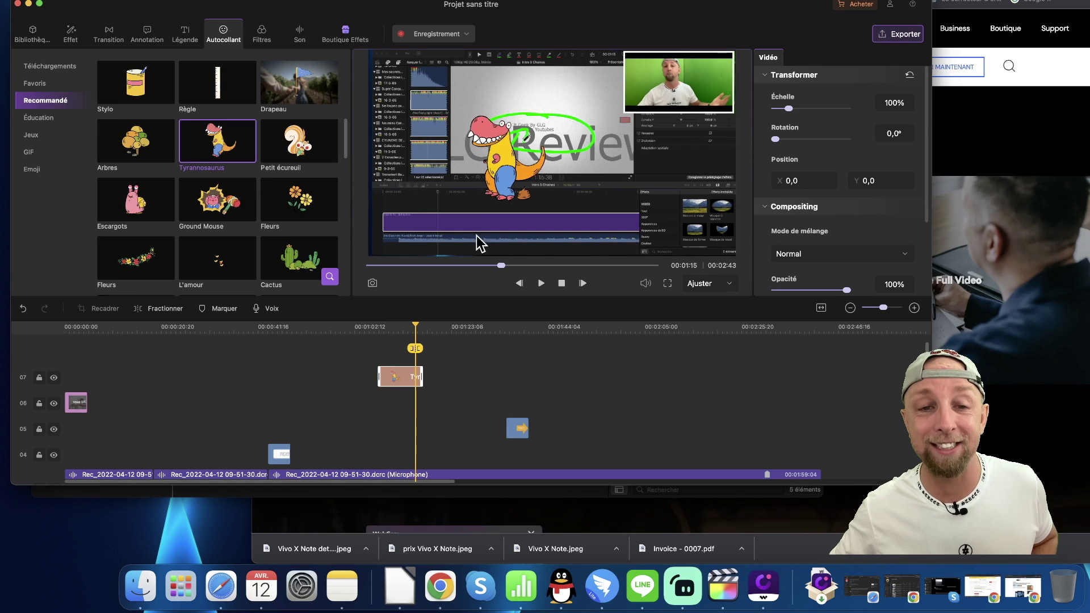
{"action": "key", "text": "space"}
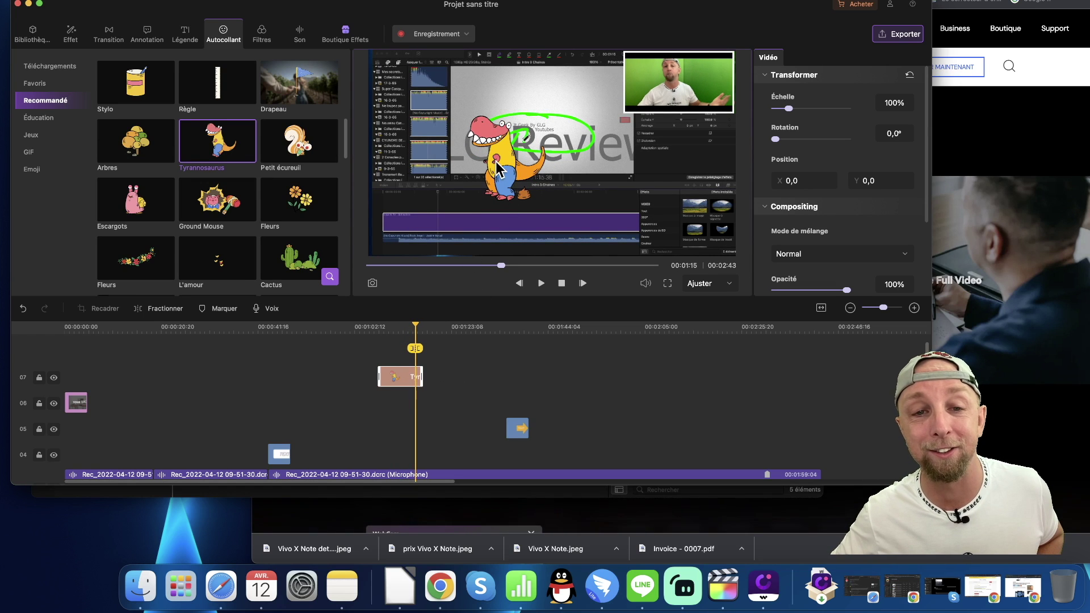
Move the Tyrannosaurus sticker toward the left of the video frame, to about X -359.6, and play that passage back.
{"action": "left_click_drag", "start_coordinate": [519, 165], "coordinate": [489, 167]}
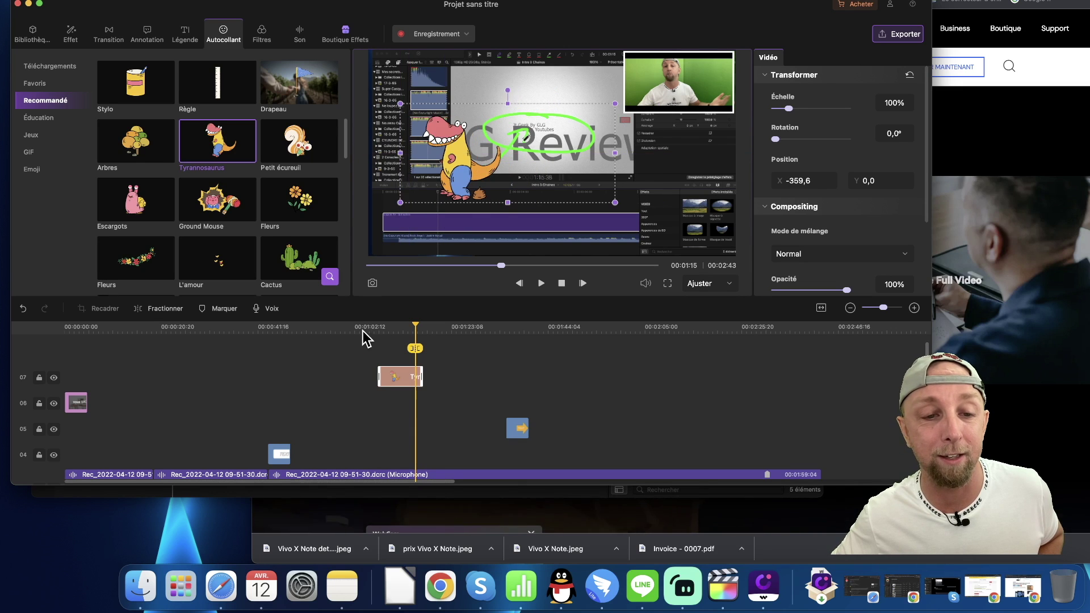
{"action": "left_click", "coordinate": [362, 329]}
{"action": "scroll", "coordinate": [363, 333], "scroll_direction": "down", "scroll_amount": 1}
{"action": "key", "text": "space"}
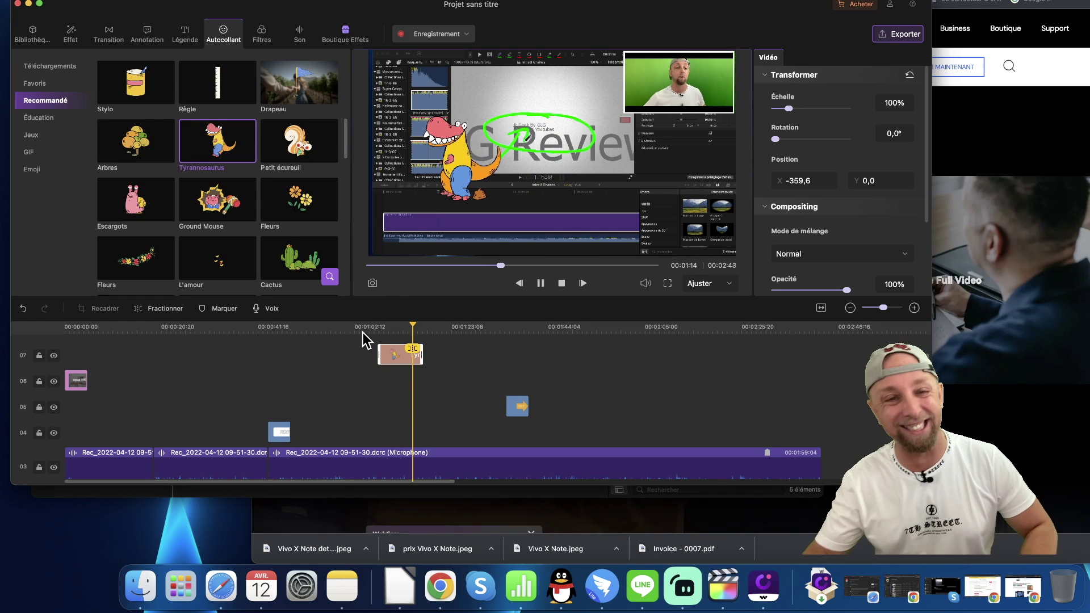
Add the Abonné01 subscribe sticker on a new track and align its end with the end of the recording.
{"action": "scroll", "coordinate": [253, 225], "scroll_direction": "down", "scroll_amount": 10}
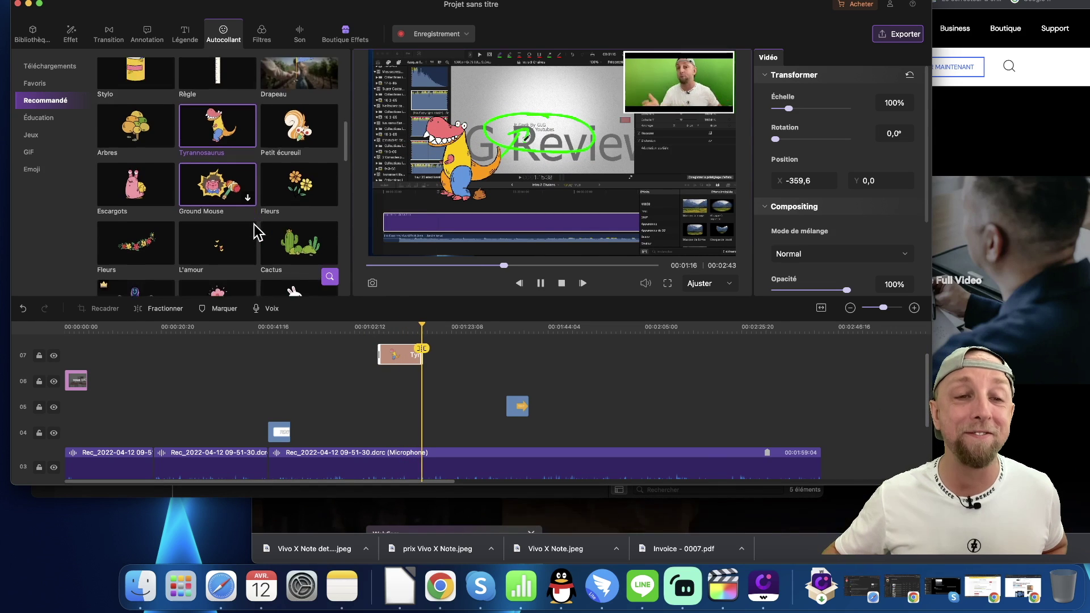
{"action": "scroll", "coordinate": [254, 224], "scroll_direction": "down", "scroll_amount": 3}
{"action": "scroll", "coordinate": [254, 223], "scroll_direction": "up", "scroll_amount": 5}
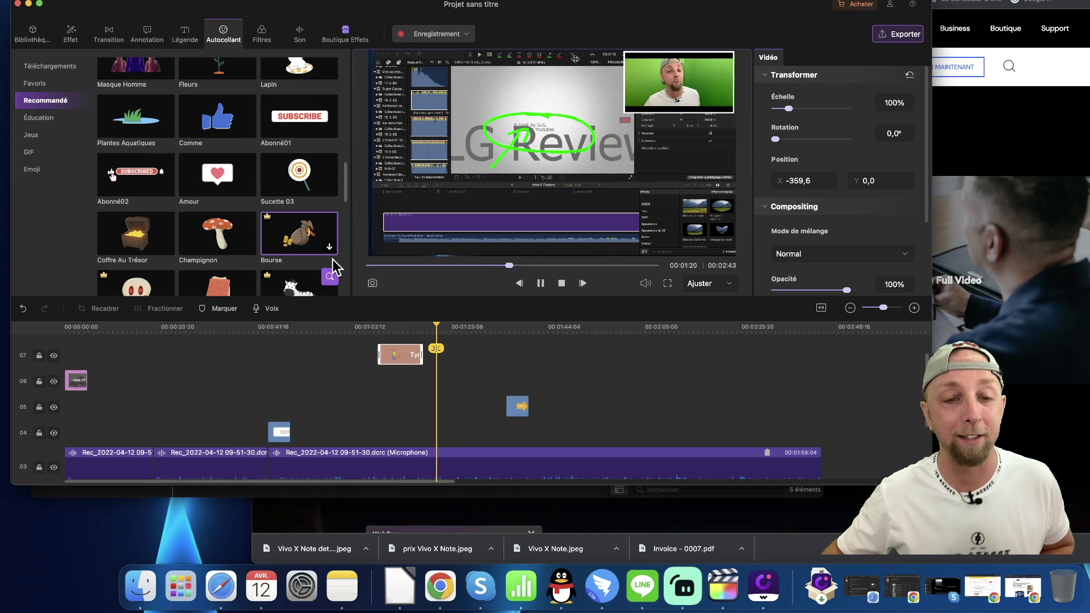
{"action": "key", "text": "space"}
{"action": "left_click_drag", "start_coordinate": [308, 121], "coordinate": [761, 366]}
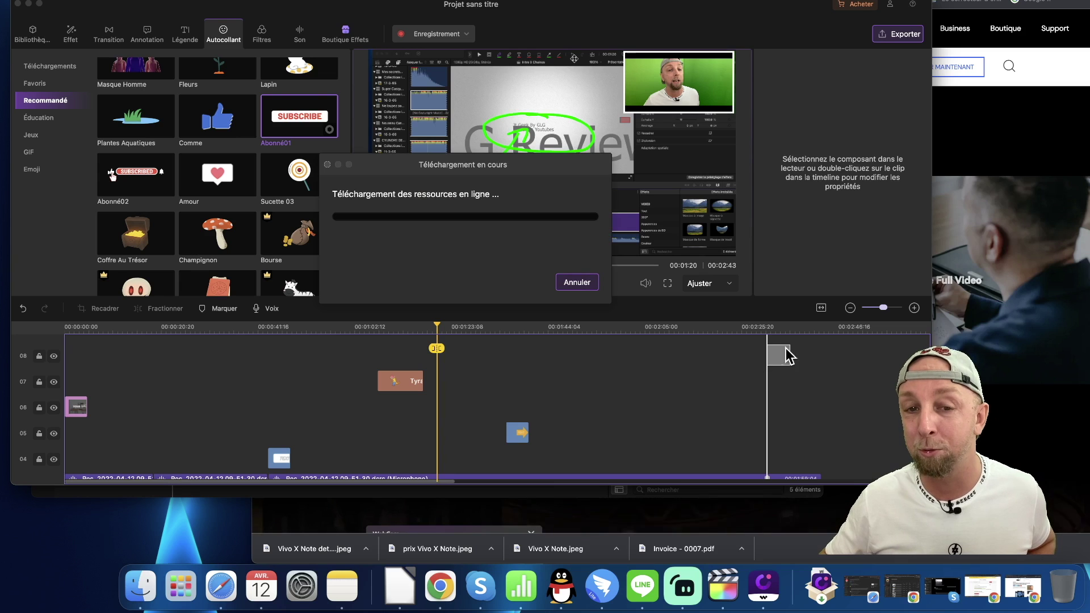
{"action": "left_click", "coordinate": [793, 364]}
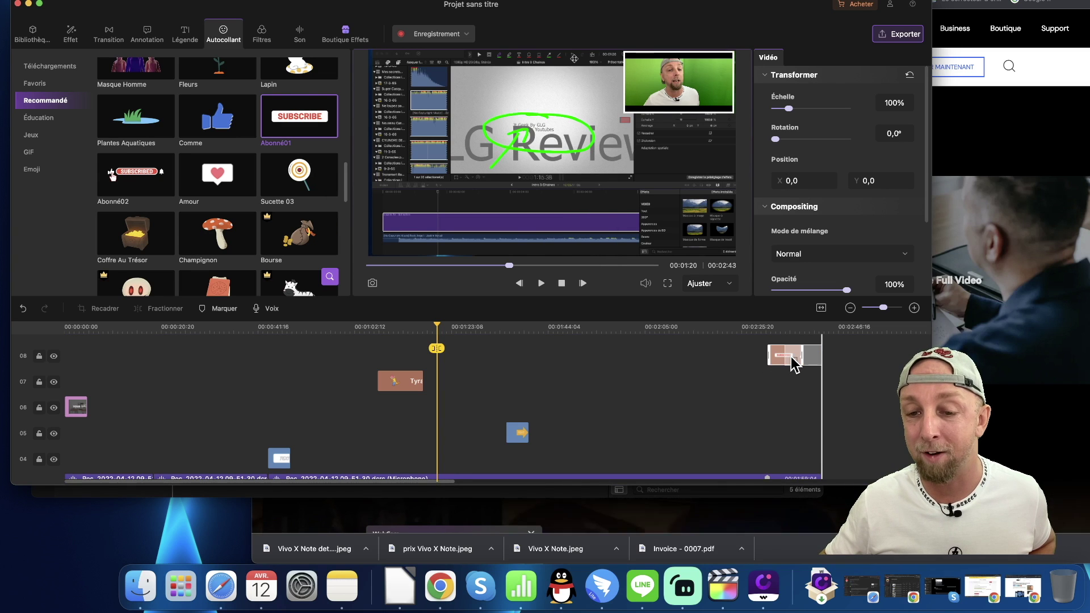
Play the subscribe sticker's animation from about 2:34.
{"action": "left_click", "coordinate": [781, 333]}
{"action": "left_click", "coordinate": [781, 330]}
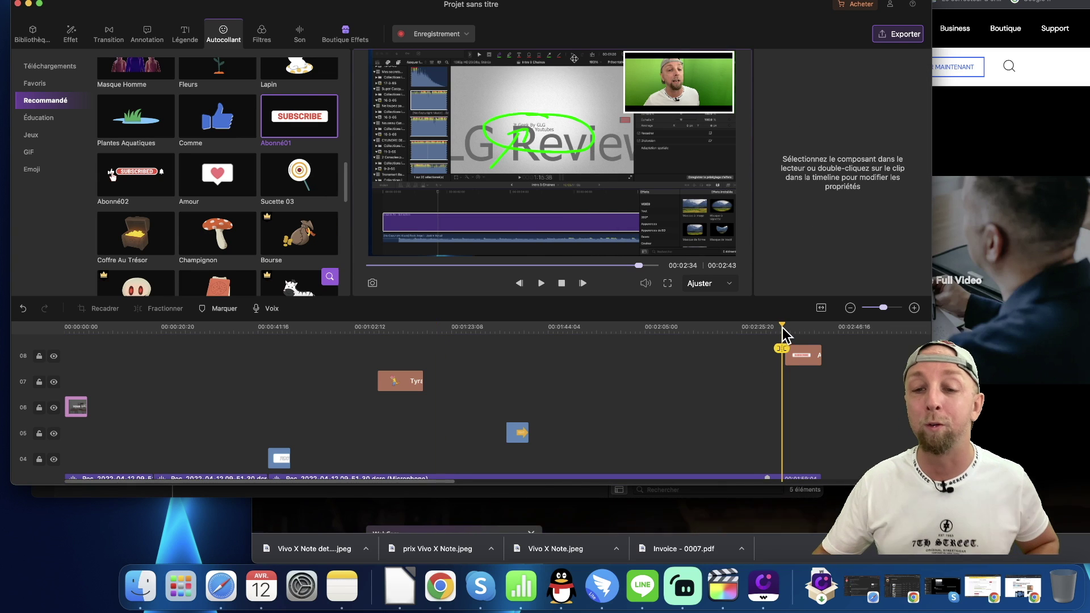
{"action": "key", "text": "space"}
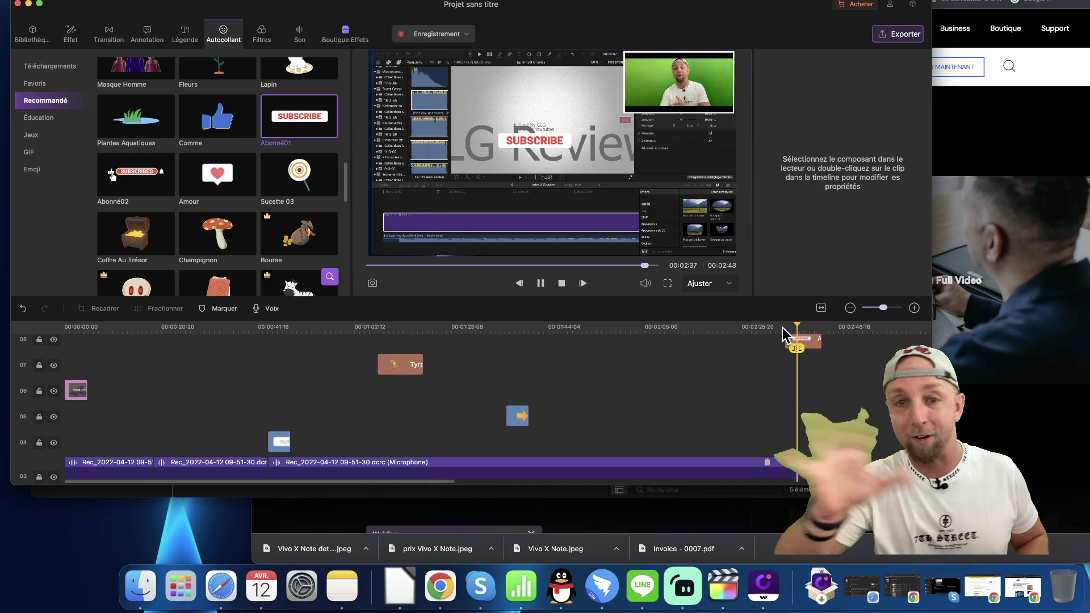
{"action": "key", "text": "space"}
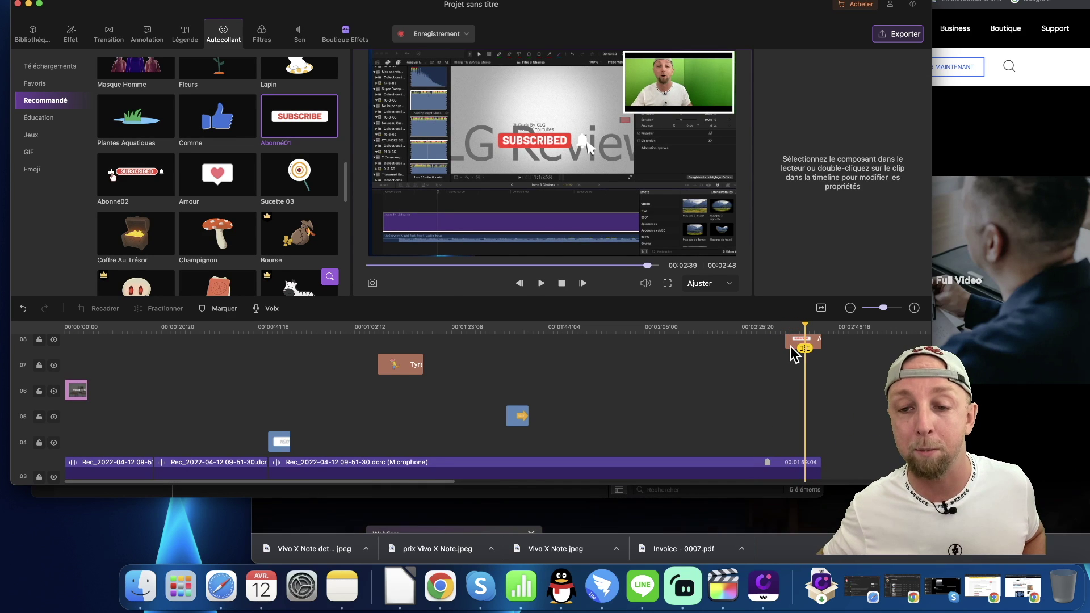
Enlarge the subscribe sticker to 178%, place it in the lower-right corner of the video frame and play it back.
{"action": "double_click", "coordinate": [799, 343]}
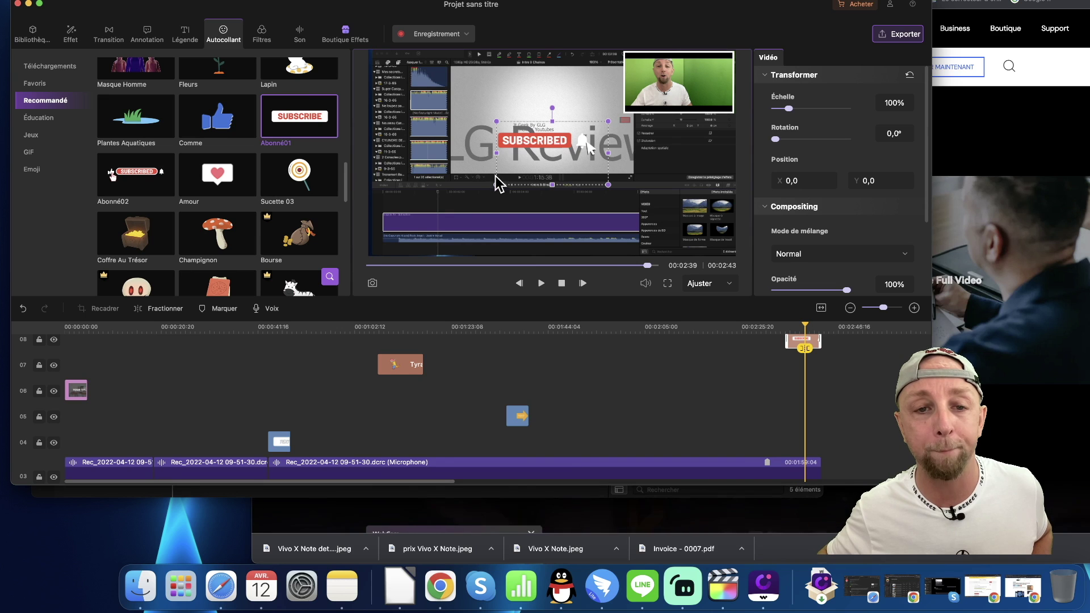
{"action": "left_click_drag", "start_coordinate": [494, 184], "coordinate": [409, 233]}
{"action": "left_click_drag", "start_coordinate": [464, 172], "coordinate": [608, 242]}
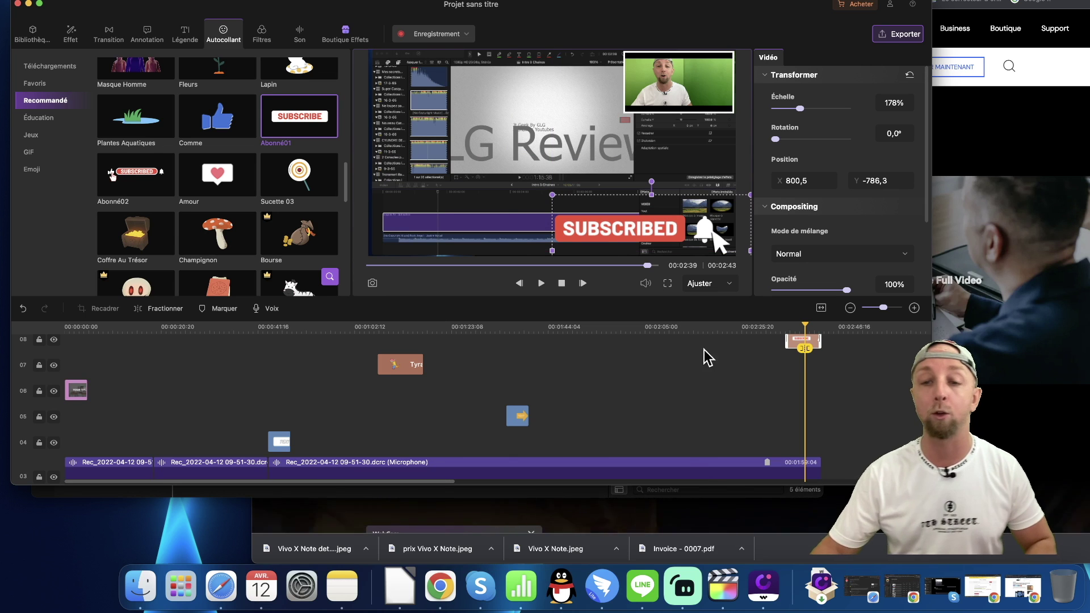
{"action": "left_click", "coordinate": [774, 326]}
{"action": "key", "text": "space"}
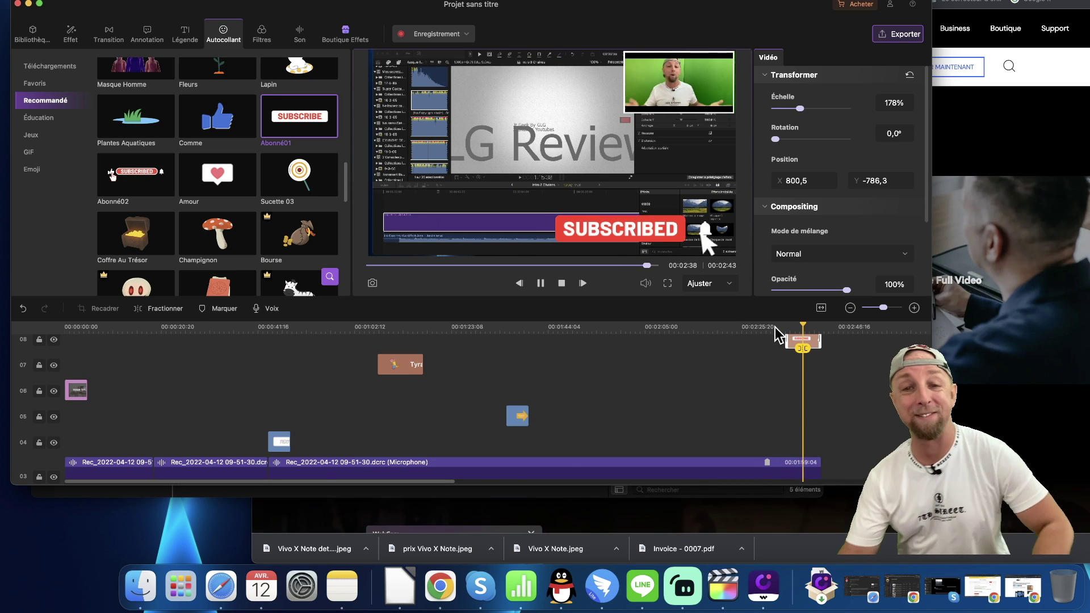
{"action": "key", "text": "space"}
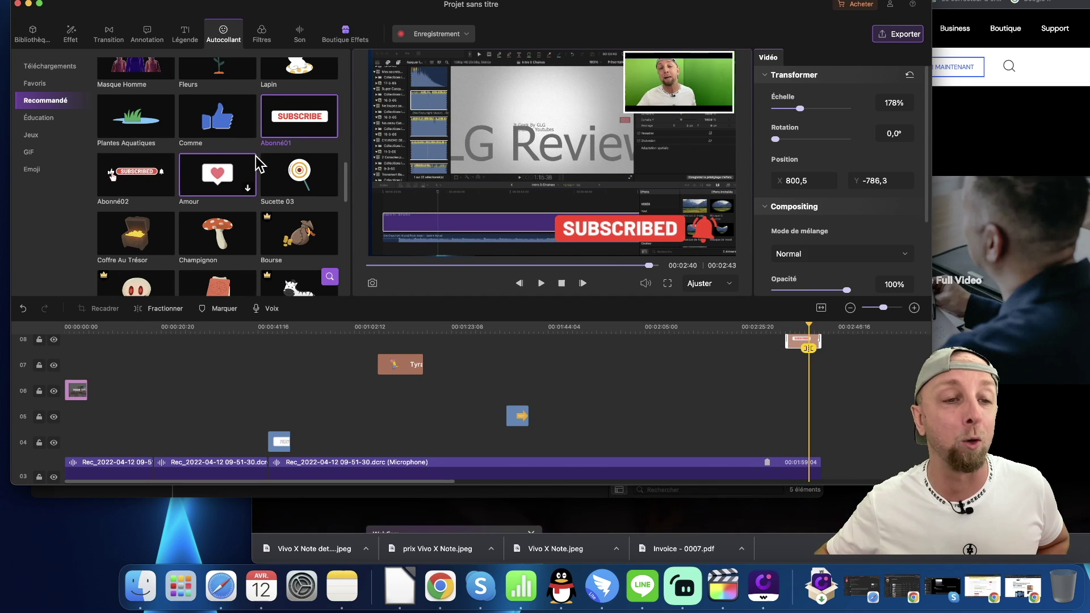